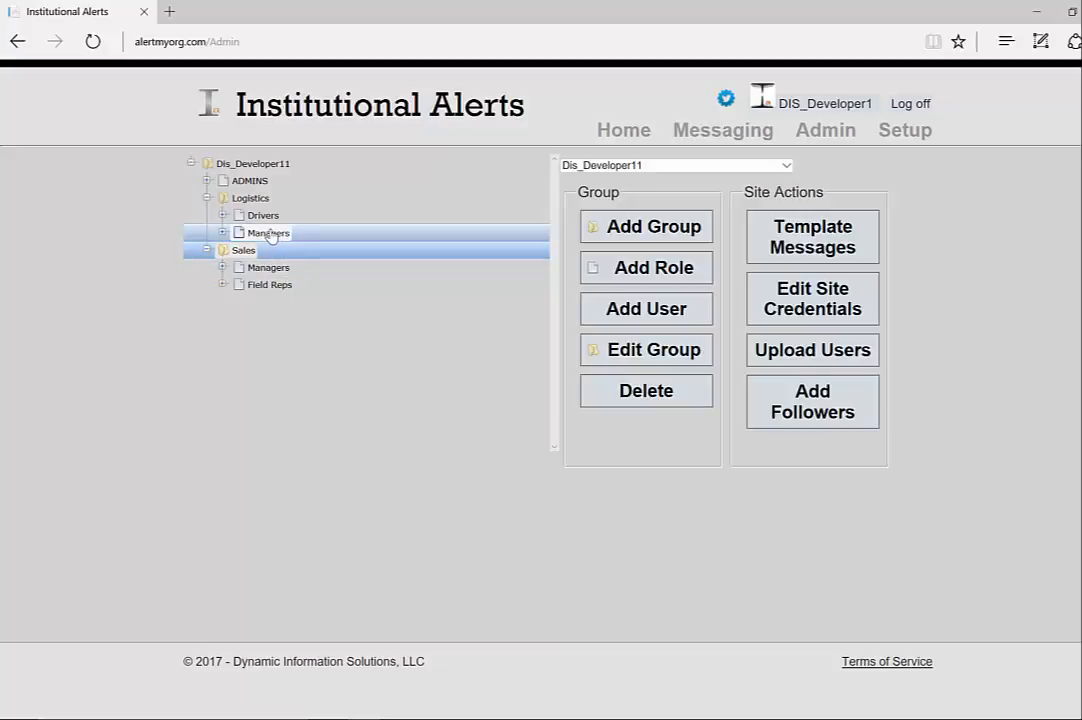
Step: Examine the role details of the Logistics group's Managers and Drivers roles, including their message permissions, without changing them
{"action": "left_click", "coordinate": [268, 233]}
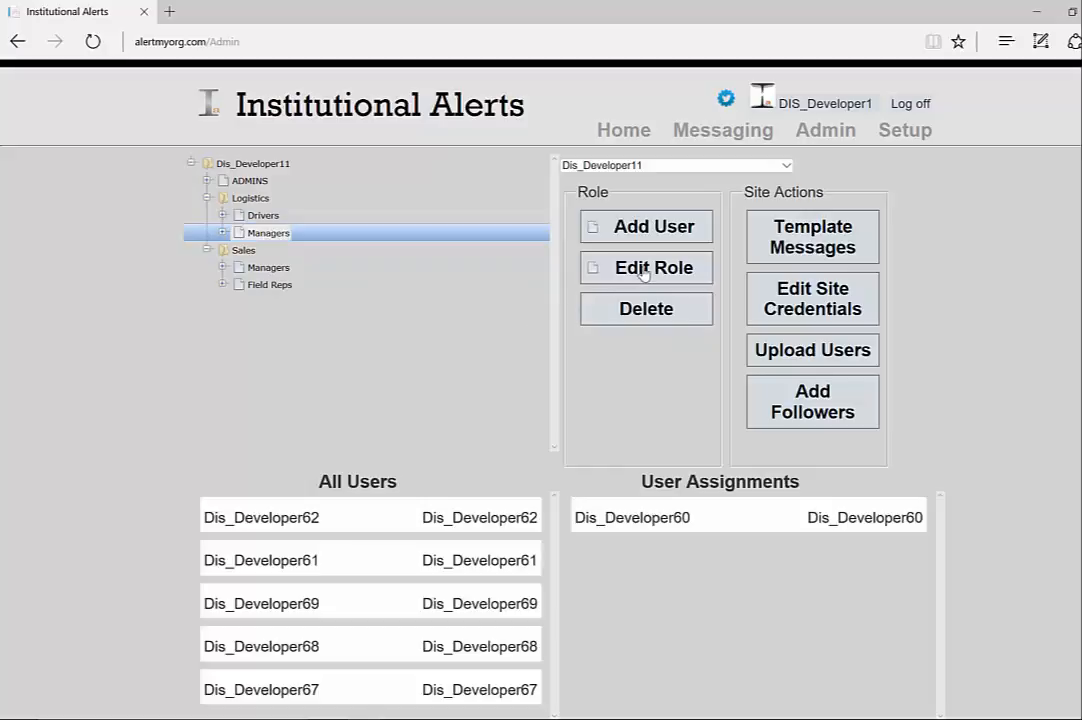
{"action": "left_click", "coordinate": [643, 268]}
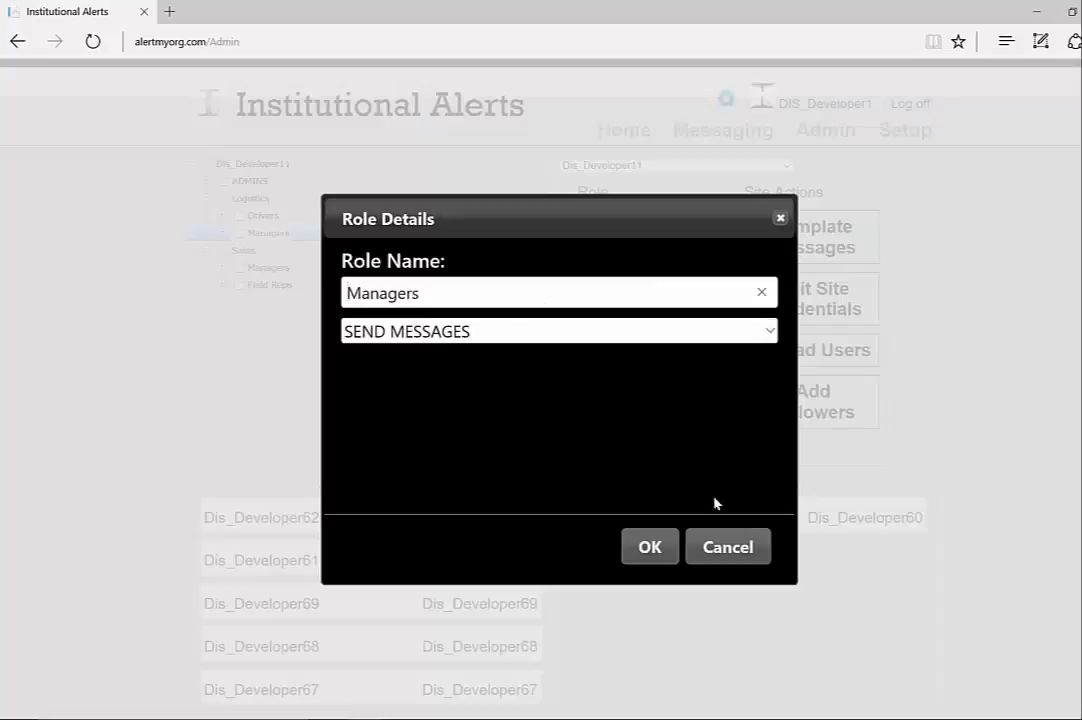
{"action": "left_click", "coordinate": [729, 547]}
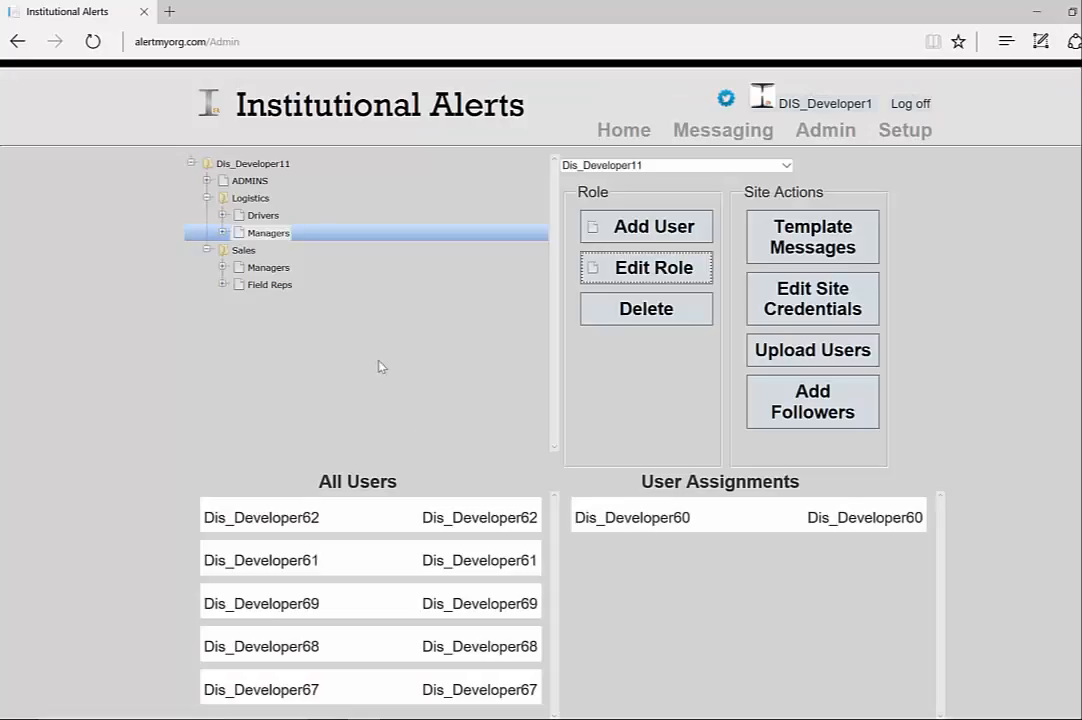
{"action": "left_click", "coordinate": [256, 216]}
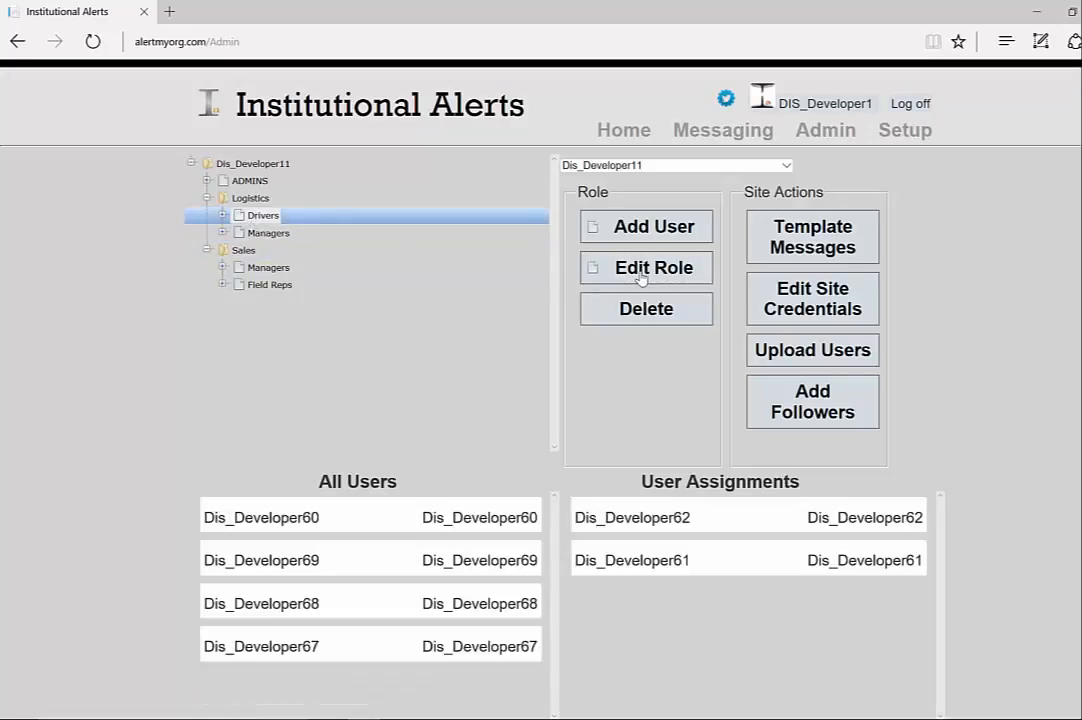
{"action": "left_click", "coordinate": [641, 277]}
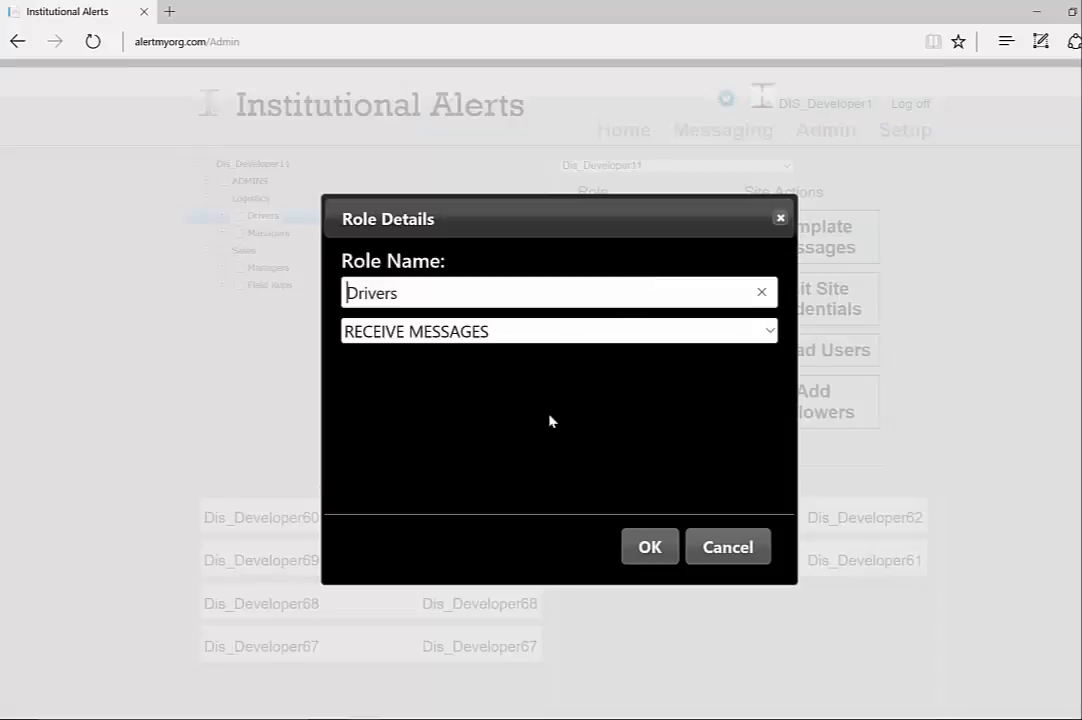
{"action": "left_click", "coordinate": [732, 563]}
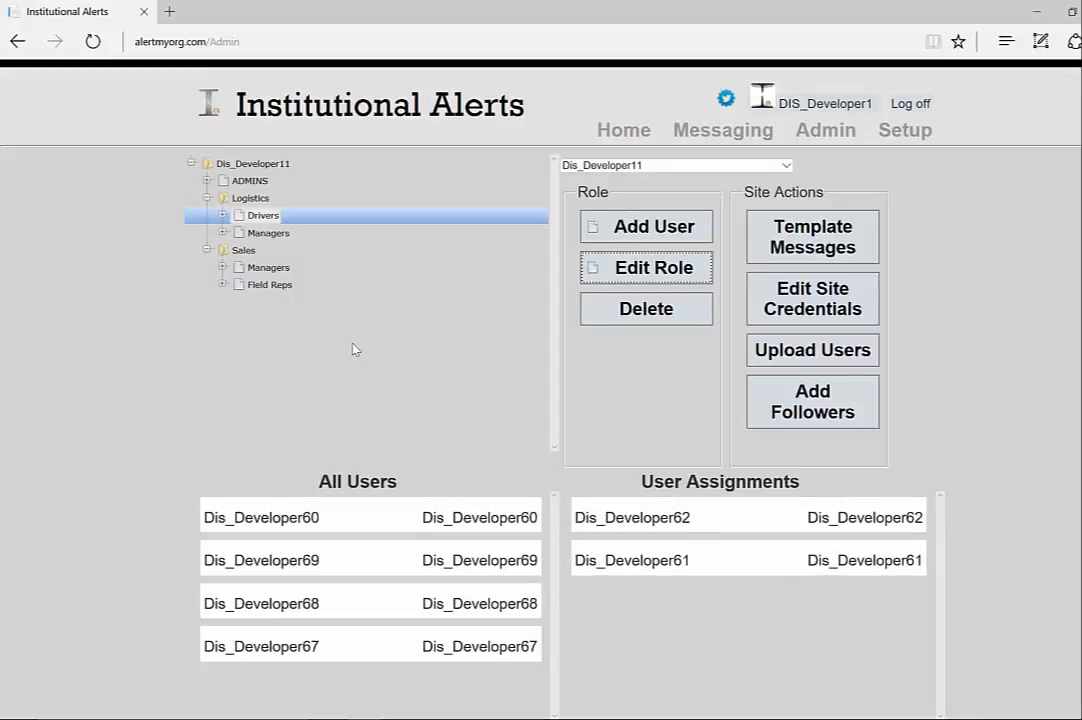
Step: Examine the Inherit Message setting in the group details of the Logistics and Sales groups, without saving changes
{"action": "left_click", "coordinate": [270, 234]}
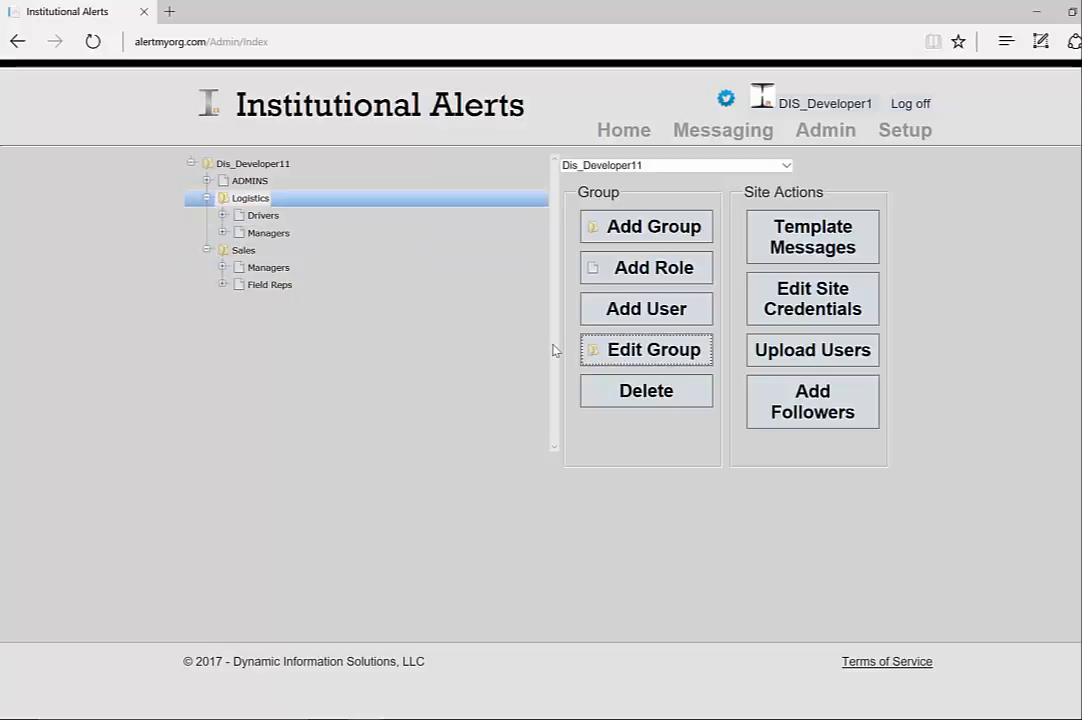
{"action": "left_click", "coordinate": [641, 349]}
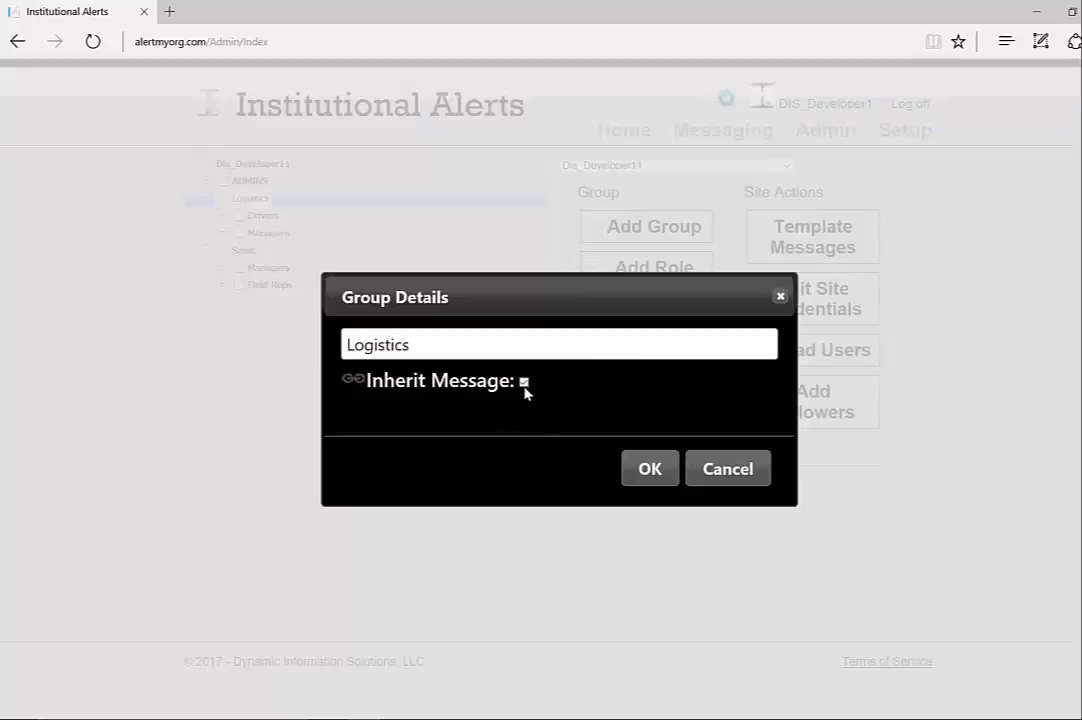
{"action": "left_click", "coordinate": [717, 473]}
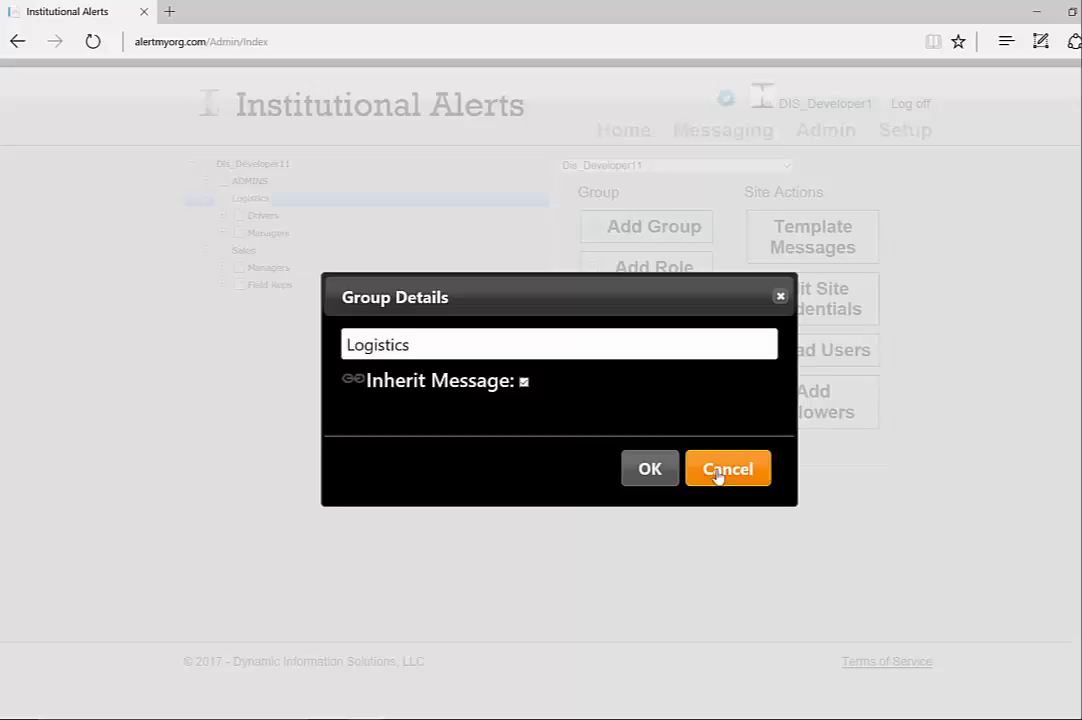
{"action": "left_click", "coordinate": [242, 251]}
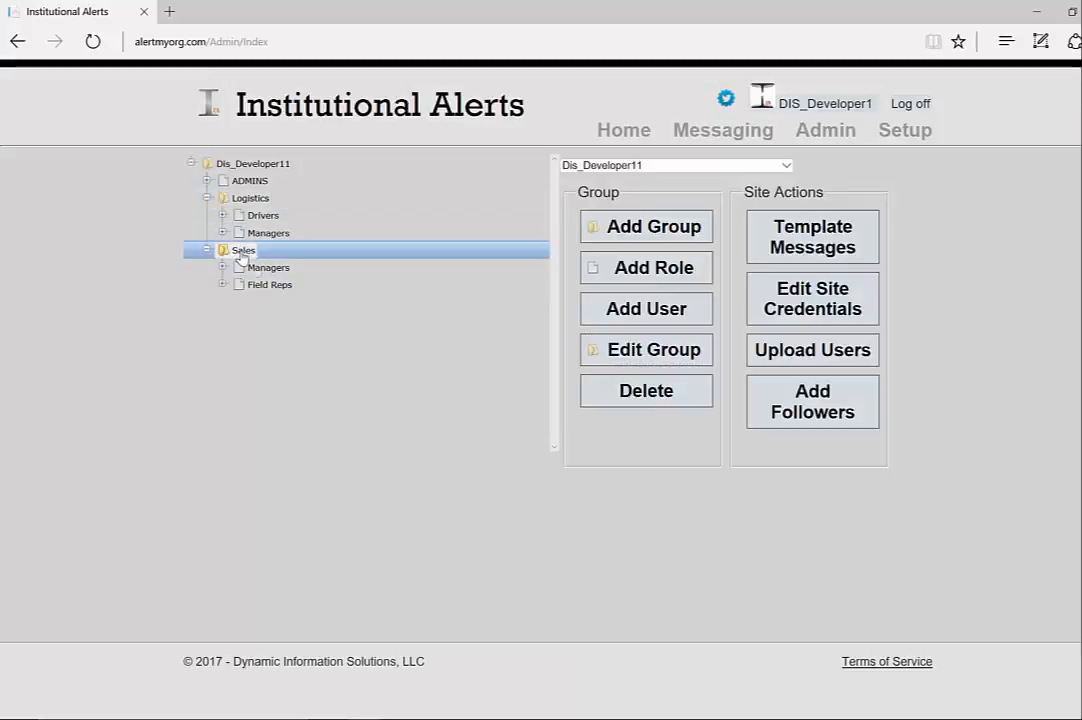
{"action": "left_click", "coordinate": [636, 350]}
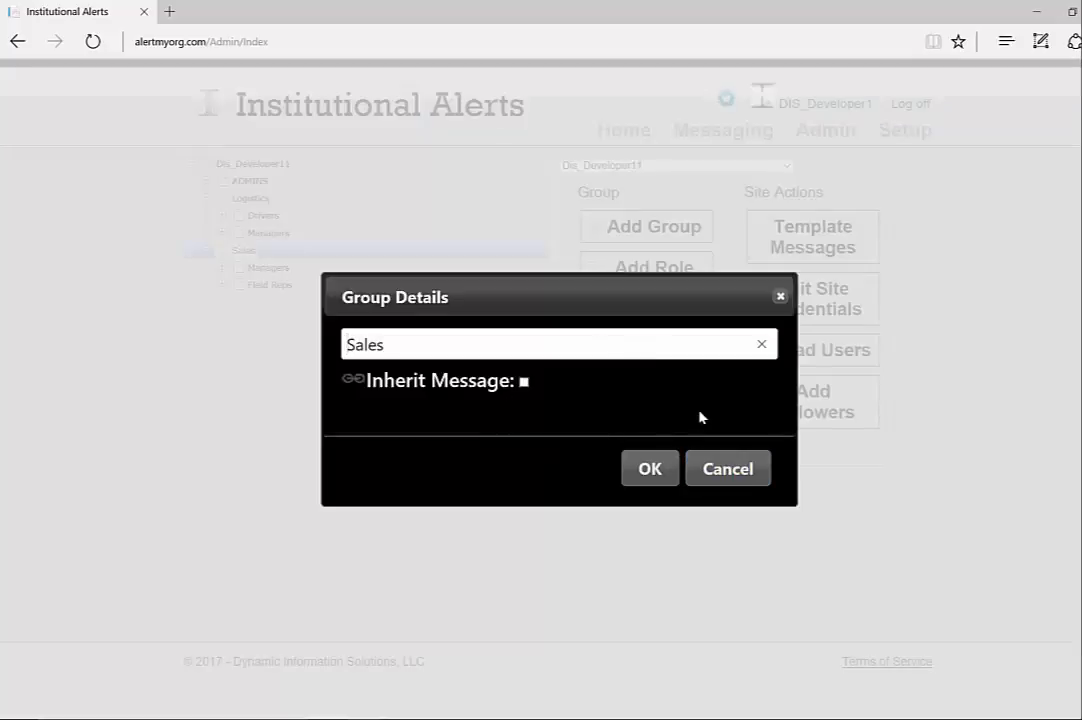
{"action": "left_click", "coordinate": [730, 472]}
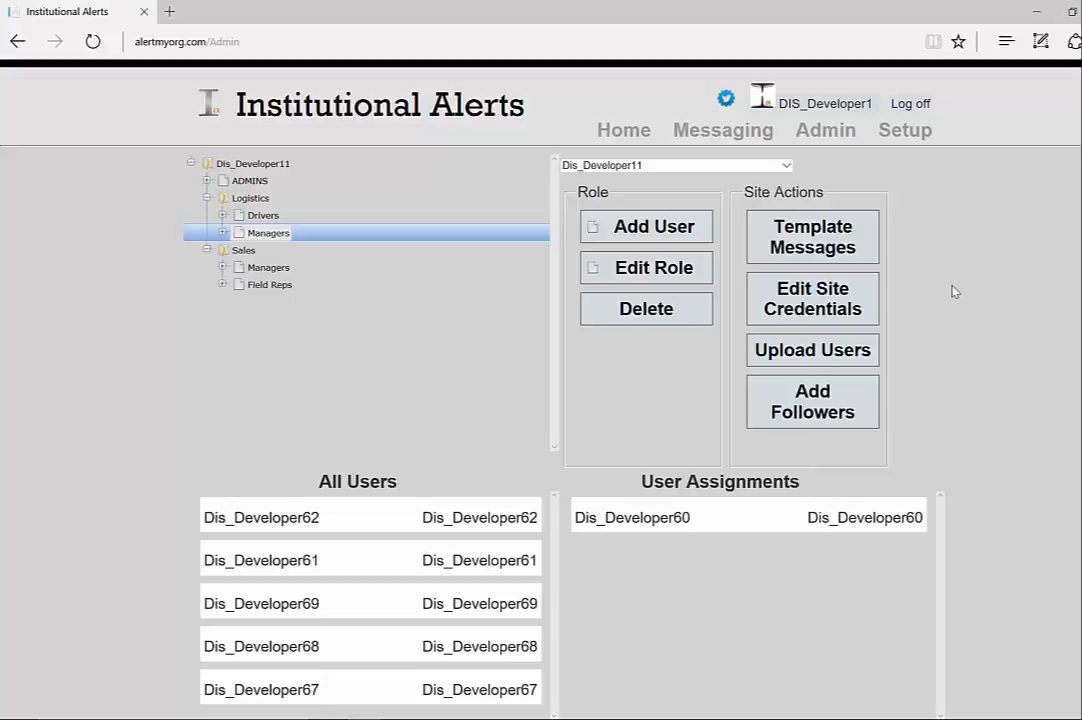
Step: Search the site's template messages for "acc" and "our", clear the search, and close the template list
{"action": "left_click", "coordinate": [825, 241]}
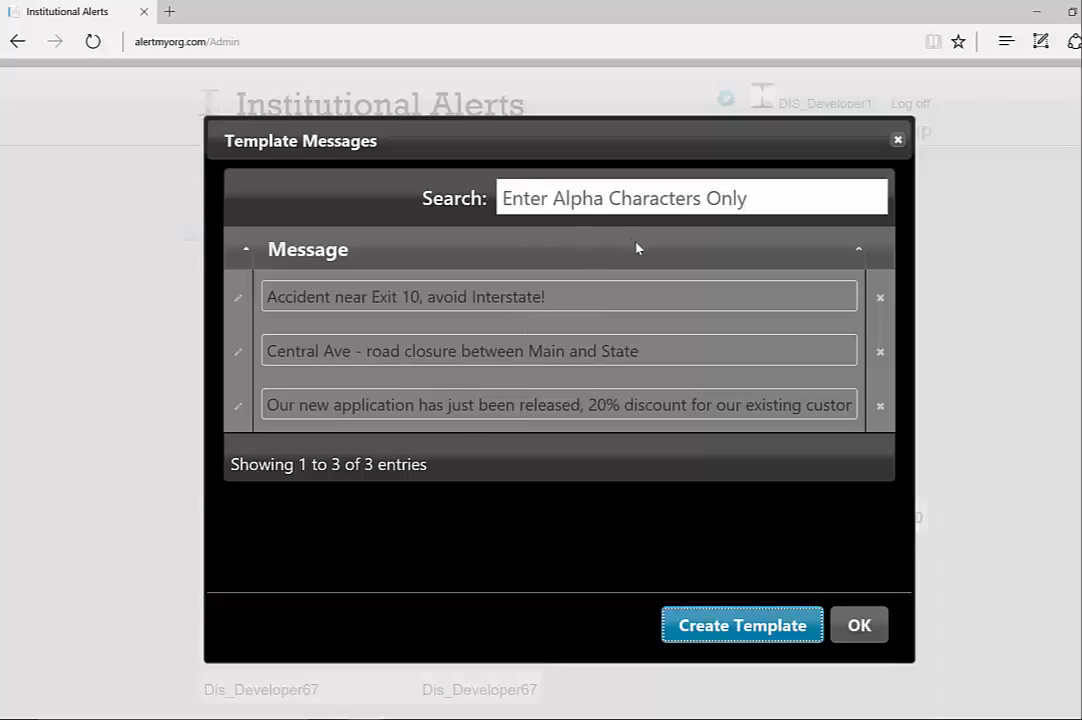
{"action": "left_click", "coordinate": [602, 199]}
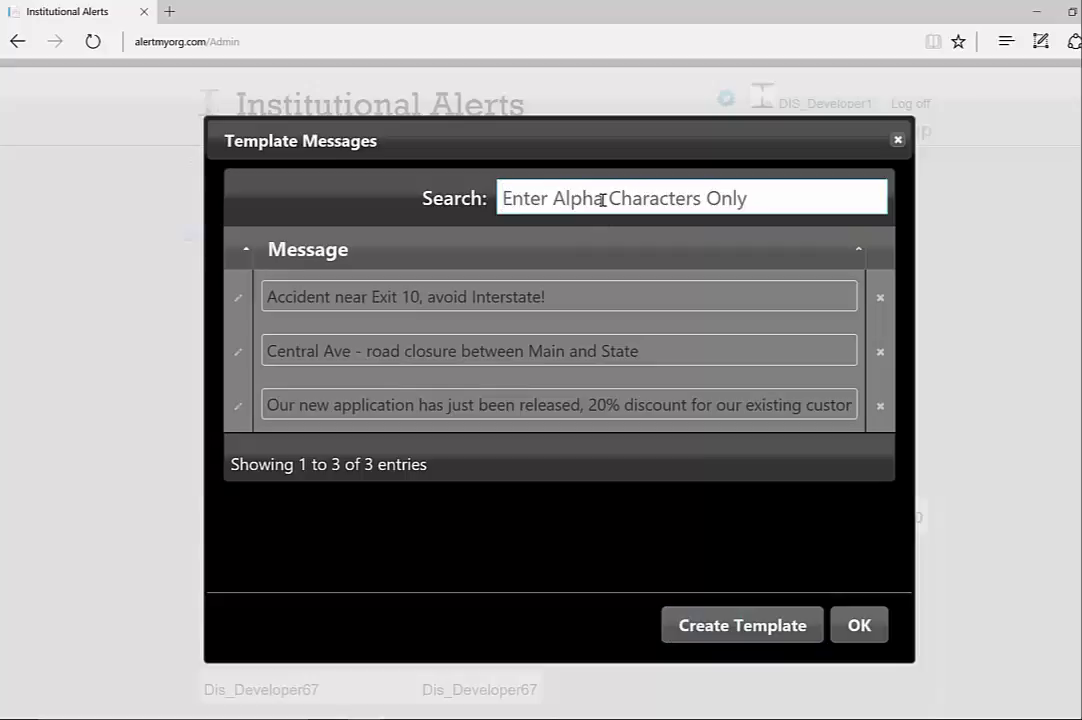
{"action": "type", "text": "acc"}
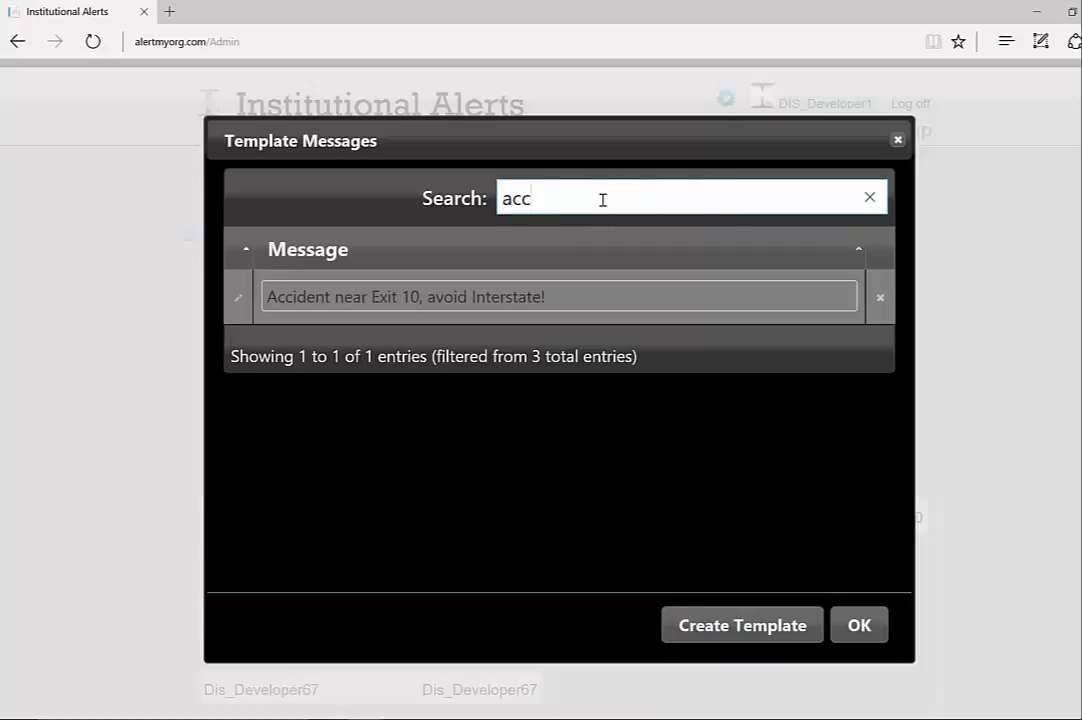
{"action": "key", "text": "BackSpace"}
{"action": "key", "text": "BackSpace"}
{"action": "key", "text": "BackSpace"}
{"action": "type", "text": "our"}
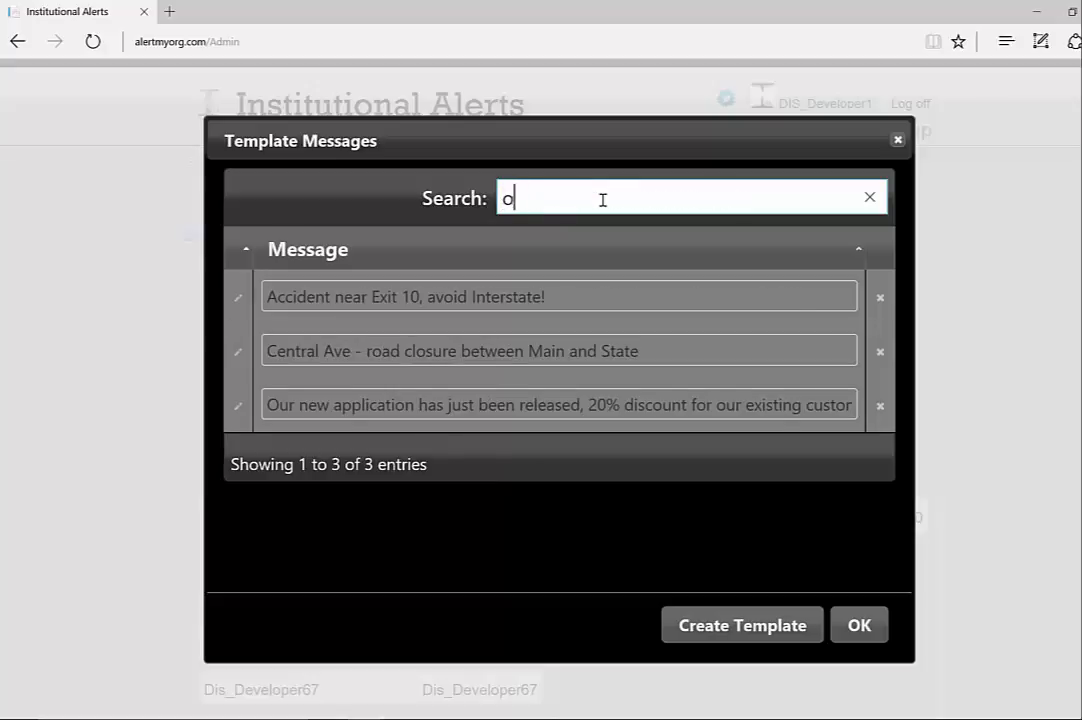
{"action": "key", "text": "BackSpace"}
{"action": "key", "text": "BackSpace"}
{"action": "key", "text": "BackSpace"}
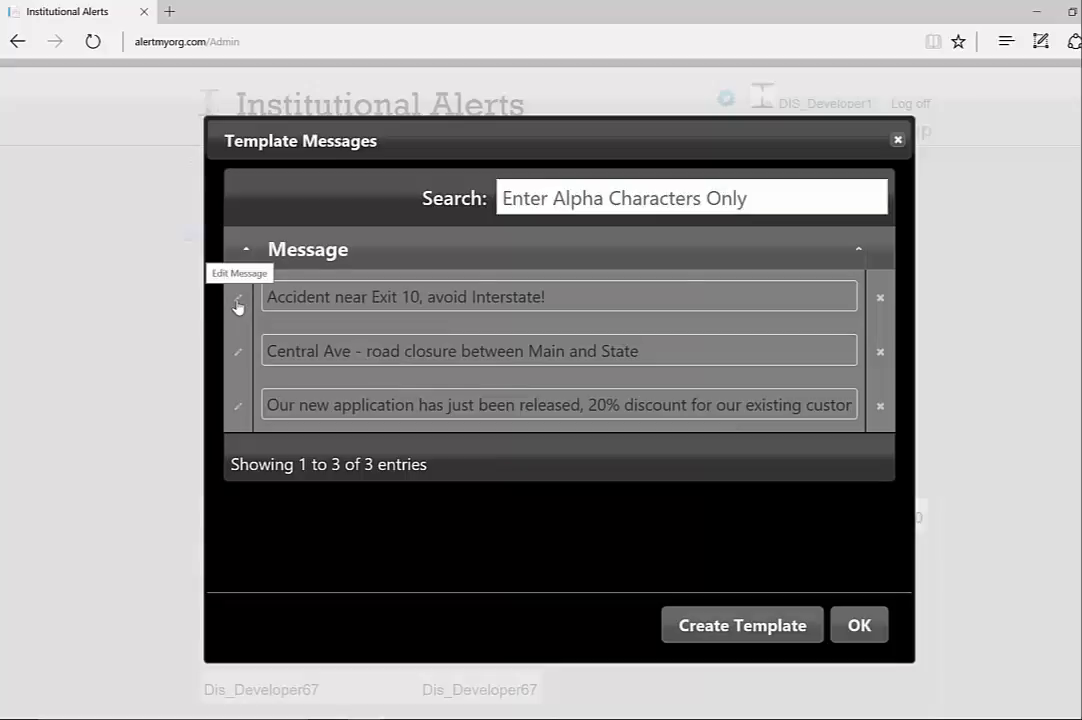
{"action": "left_click", "coordinate": [896, 146]}
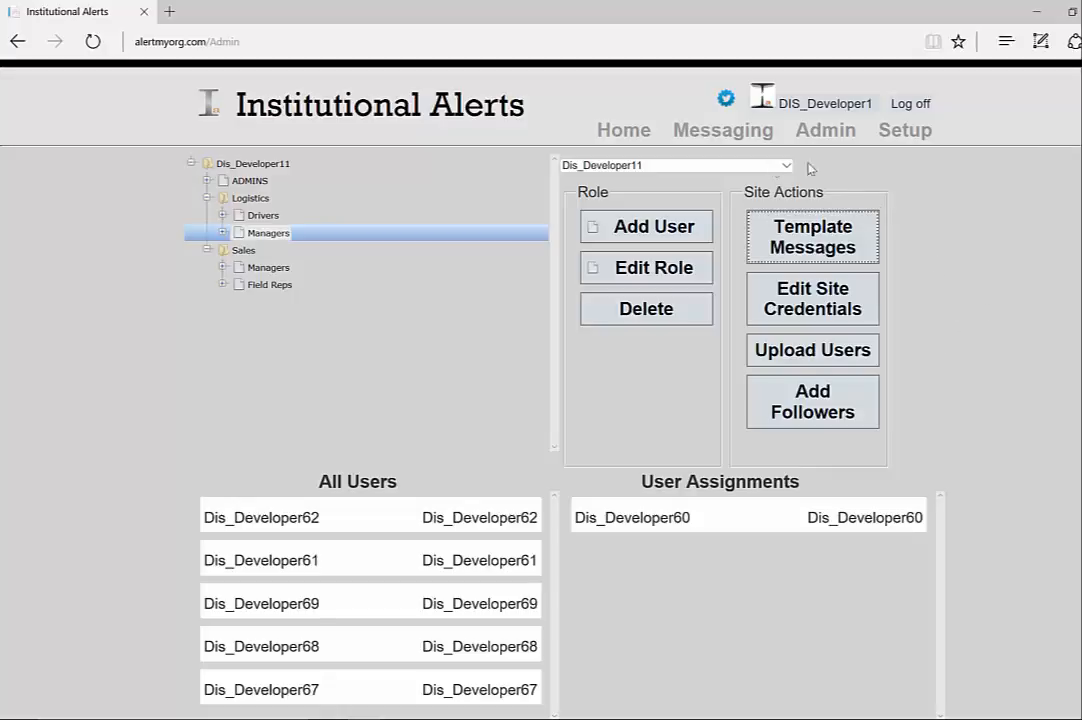
Step: On the Messaging page, select the Logistics group's Drivers role as recipient and expand the user lists of Drivers and Managers
{"action": "left_click", "coordinate": [715, 140]}
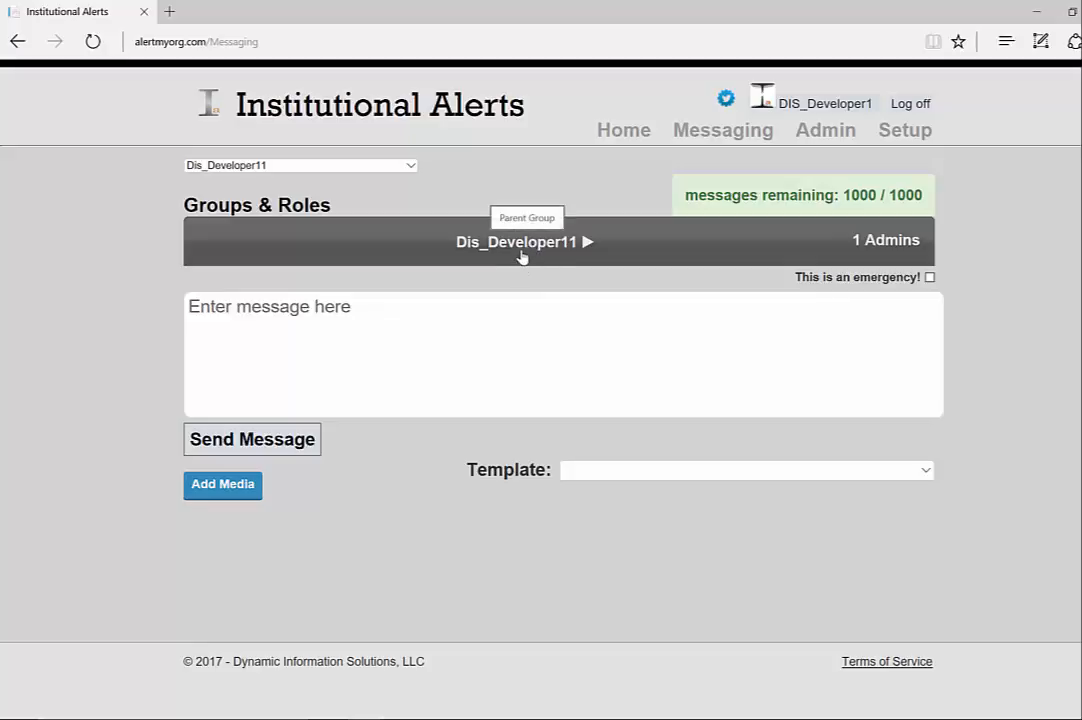
{"action": "left_click", "coordinate": [520, 258]}
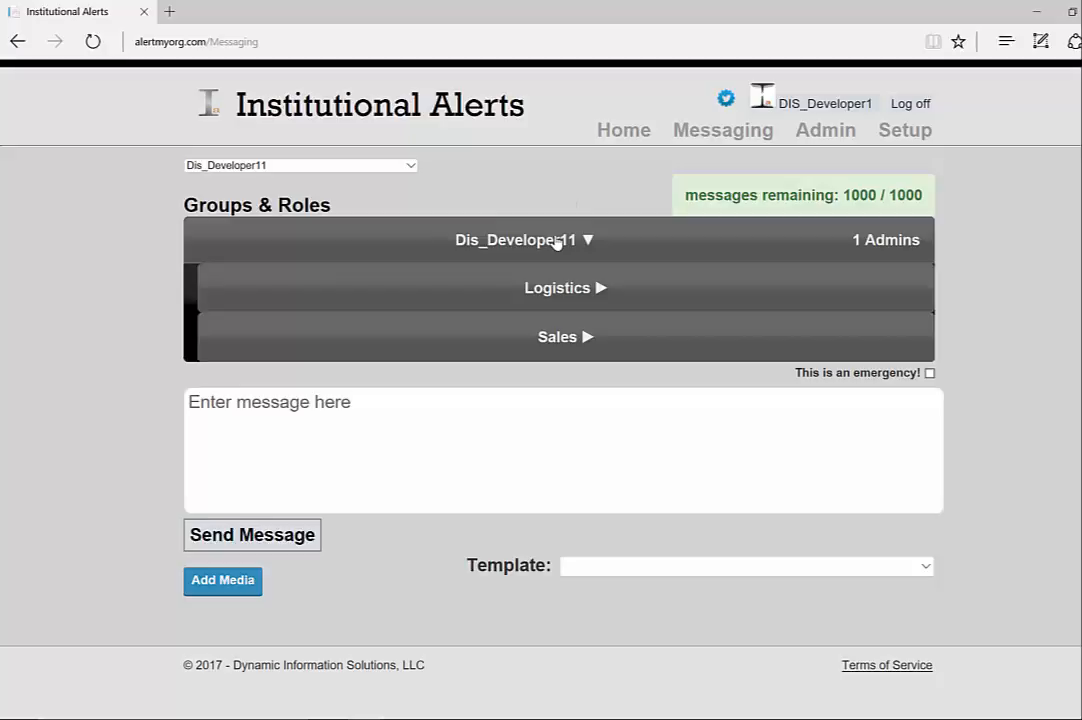
{"action": "left_click", "coordinate": [564, 298]}
{"action": "left_click", "coordinate": [581, 348]}
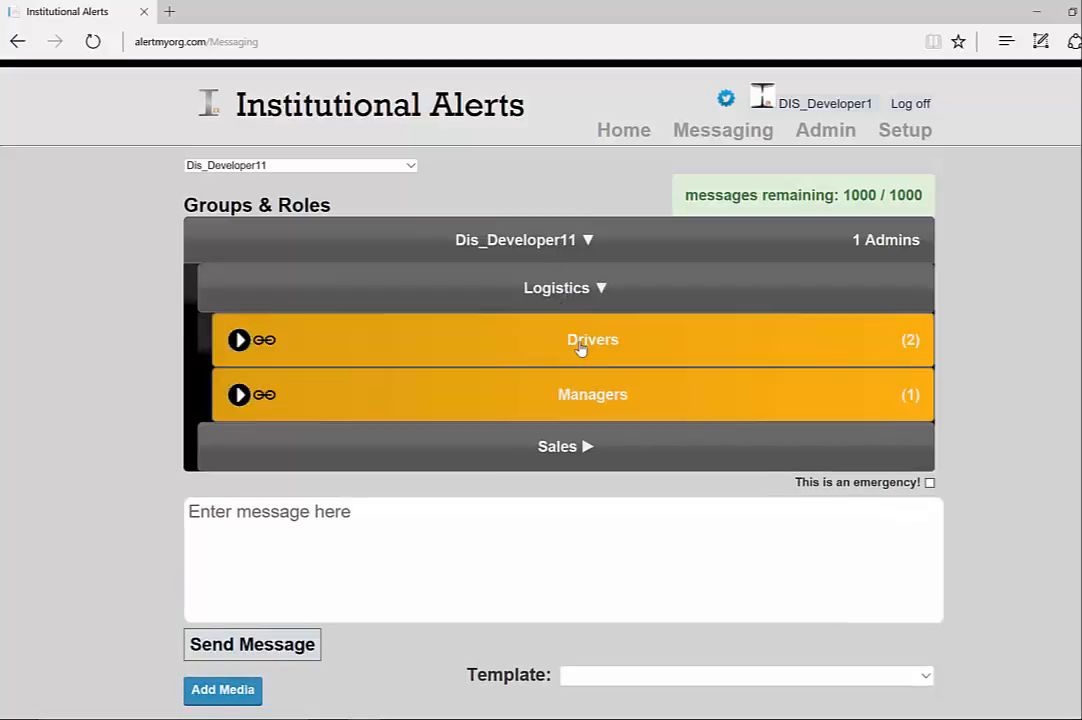
{"action": "left_click", "coordinate": [238, 340]}
{"action": "left_click", "coordinate": [240, 495]}
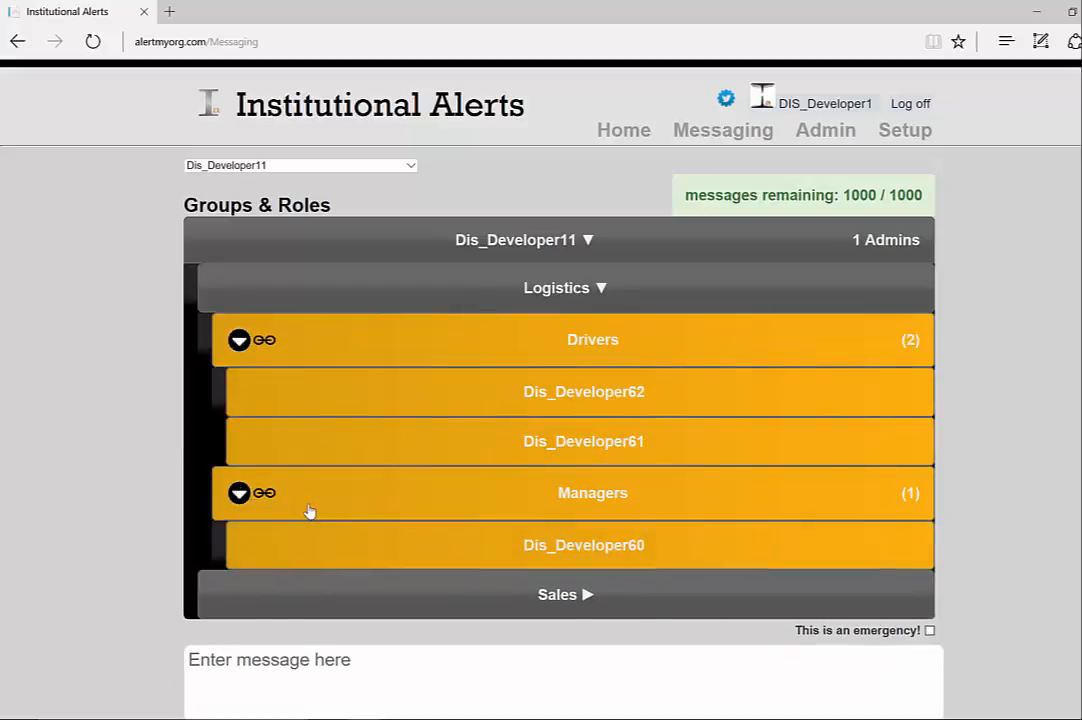
Step: Try selecting only the second user under the Drivers role as recipient, and deselect that user again
{"action": "left_click", "coordinate": [513, 451]}
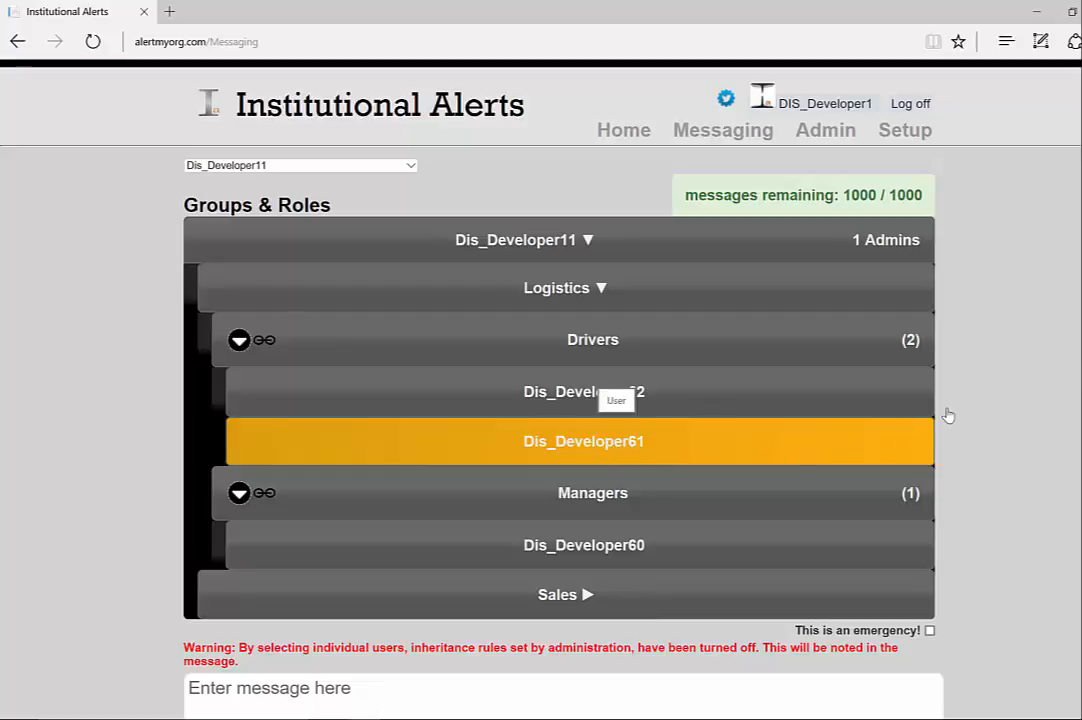
{"action": "scroll", "coordinate": [790, 256], "scroll_direction": "down", "scroll_amount": 1}
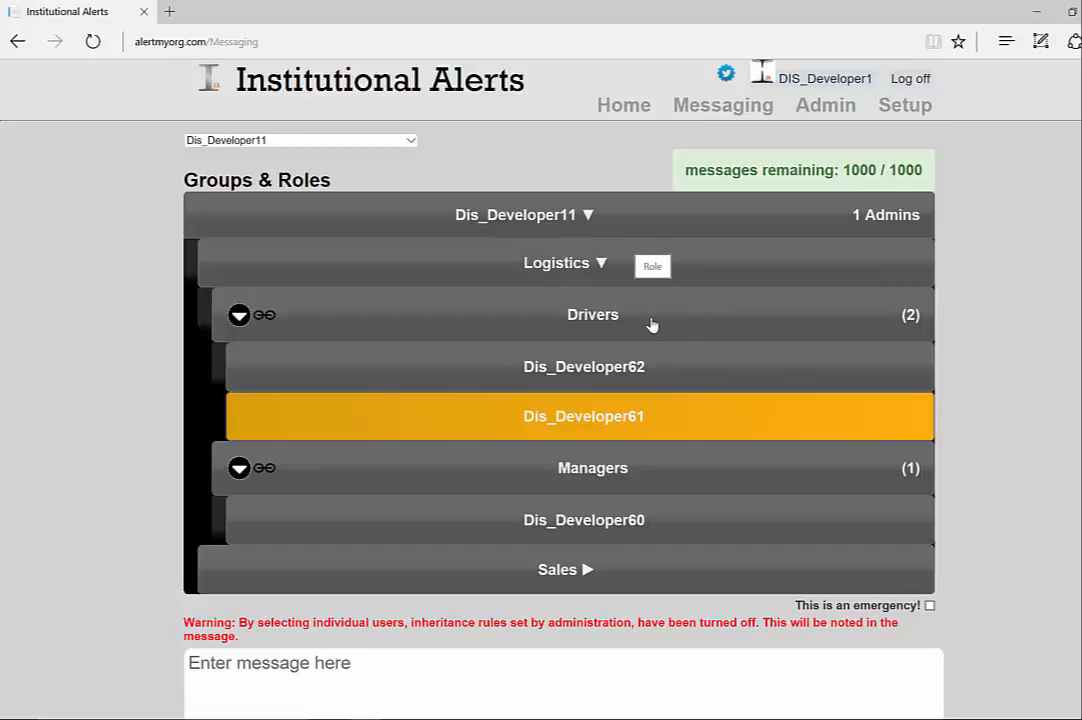
{"action": "left_click", "coordinate": [656, 433]}
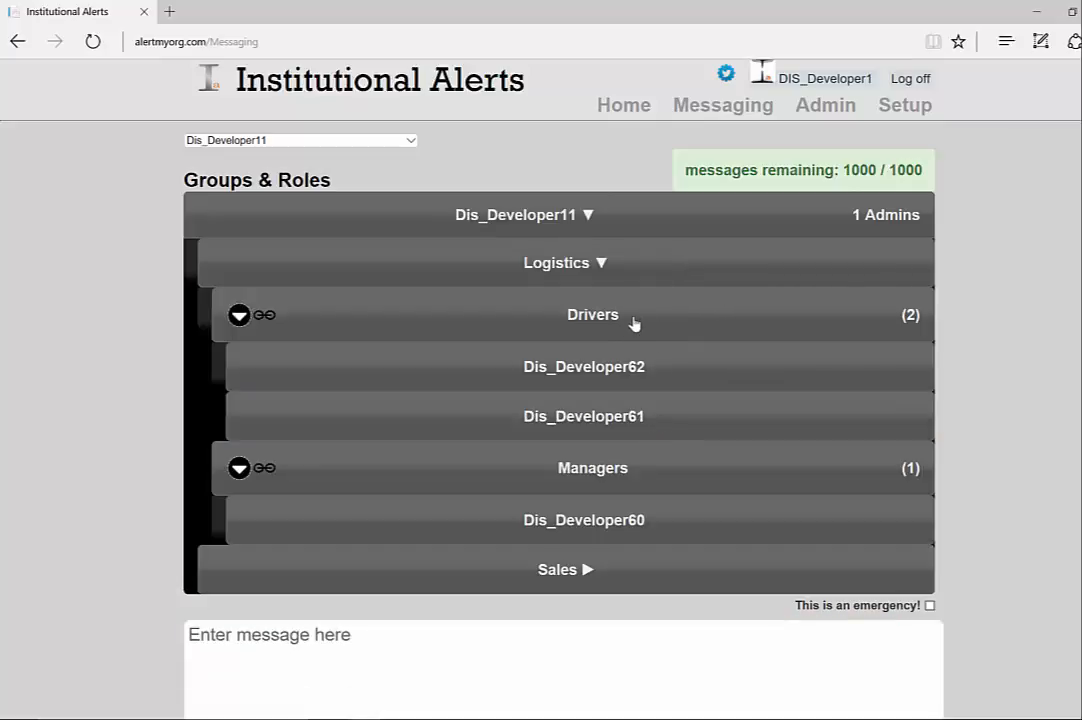
Step: Select the whole Drivers role again, collapse the Managers and Drivers user lists, and clear the selection
{"action": "left_click", "coordinate": [658, 320]}
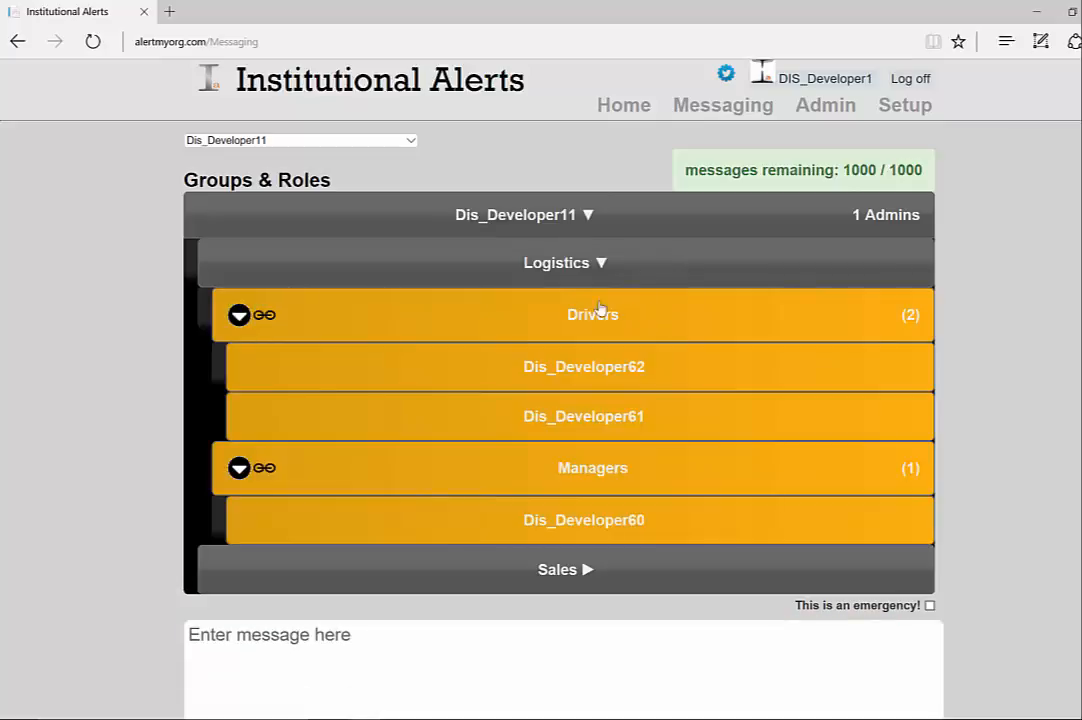
{"action": "left_click", "coordinate": [239, 468]}
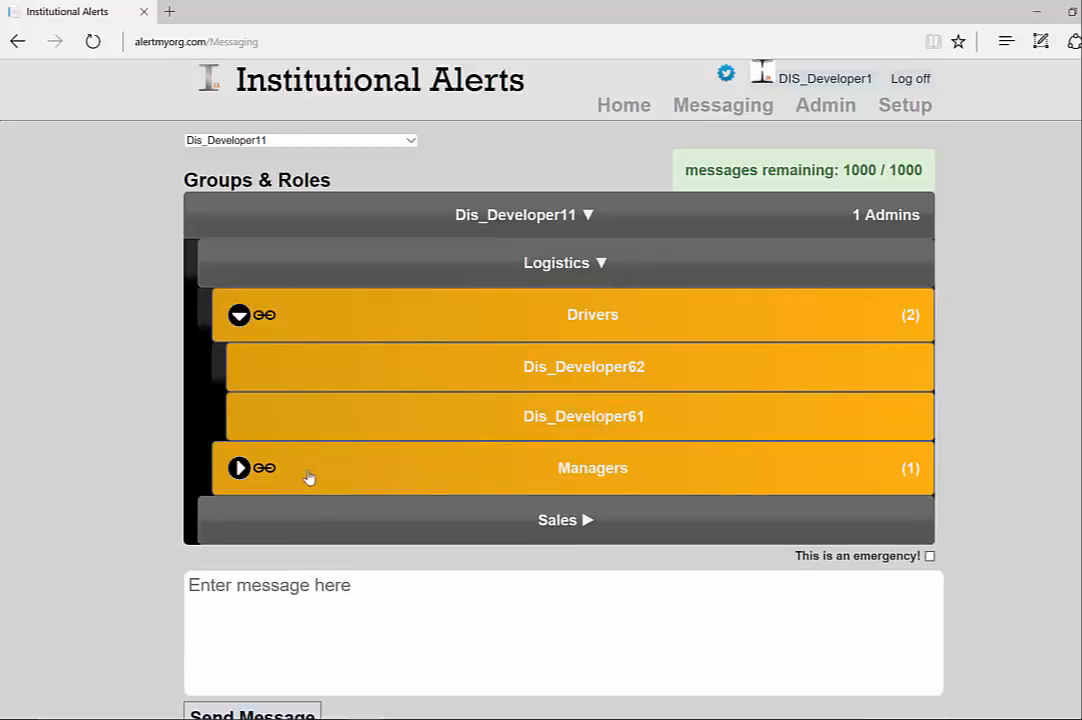
{"action": "left_click", "coordinate": [239, 315]}
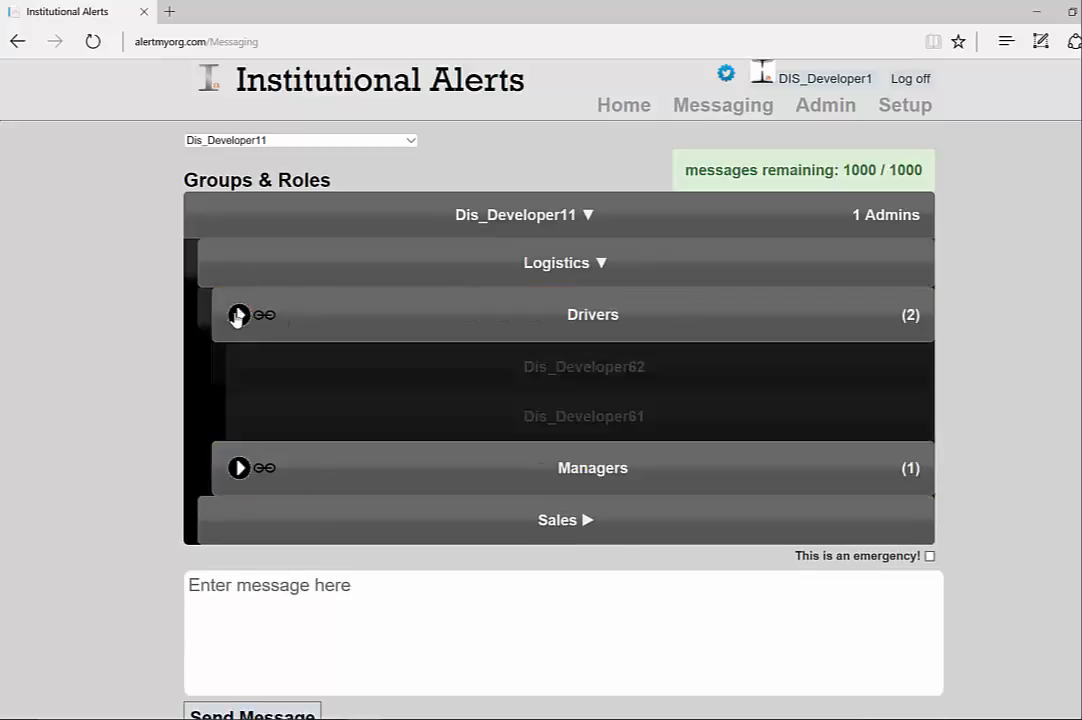
{"action": "left_click", "coordinate": [325, 315]}
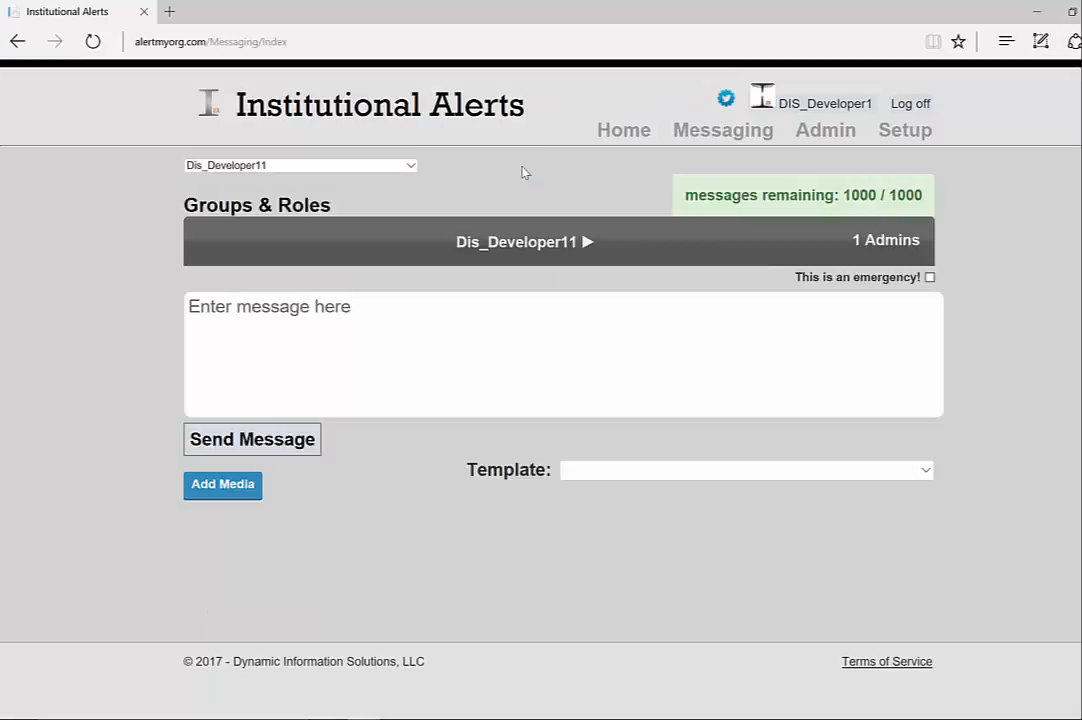
Step: Expand the parent group and its Sales and Logistics groups to list their roles
{"action": "left_click", "coordinate": [508, 245]}
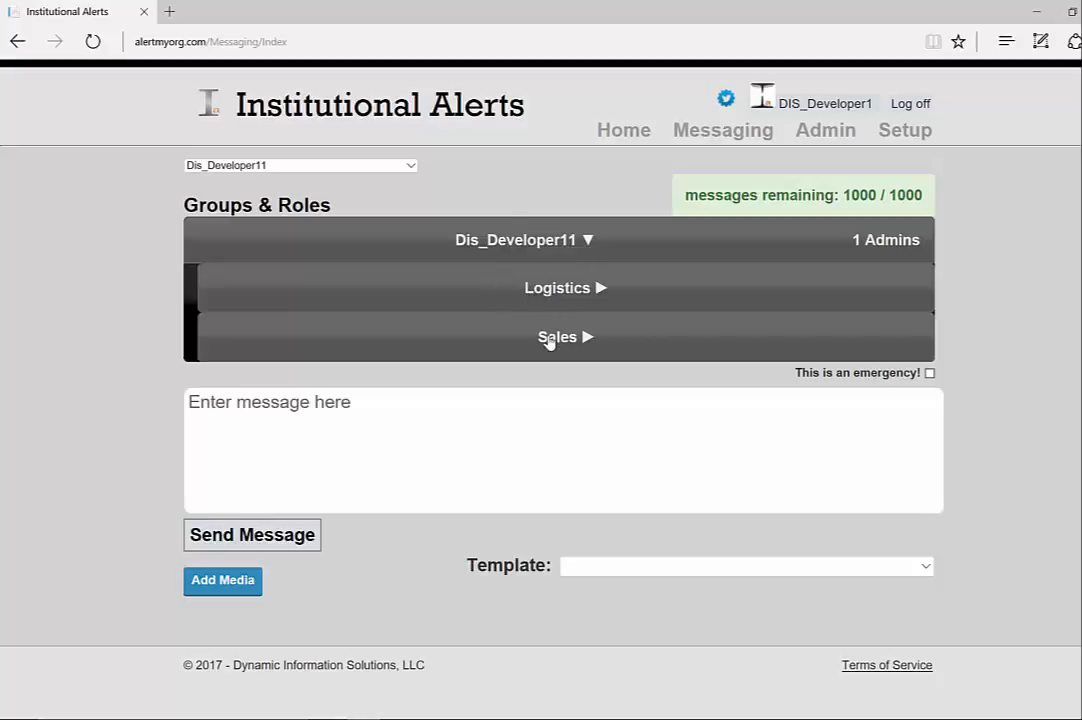
{"action": "left_click", "coordinate": [546, 340]}
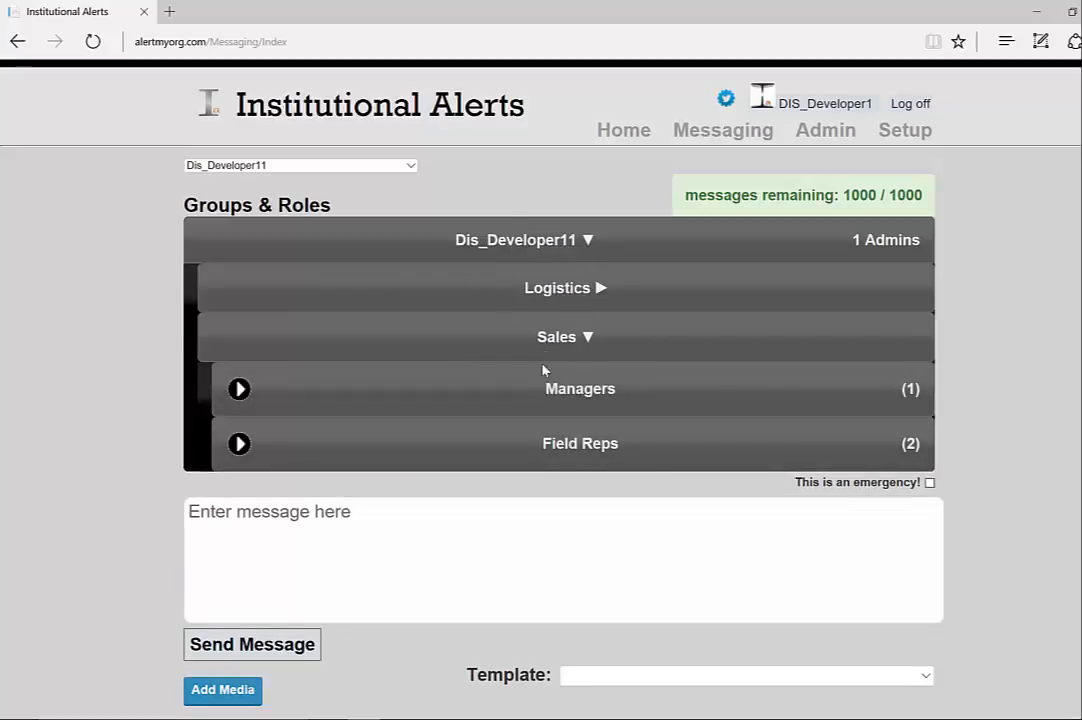
{"action": "left_click", "coordinate": [491, 289]}
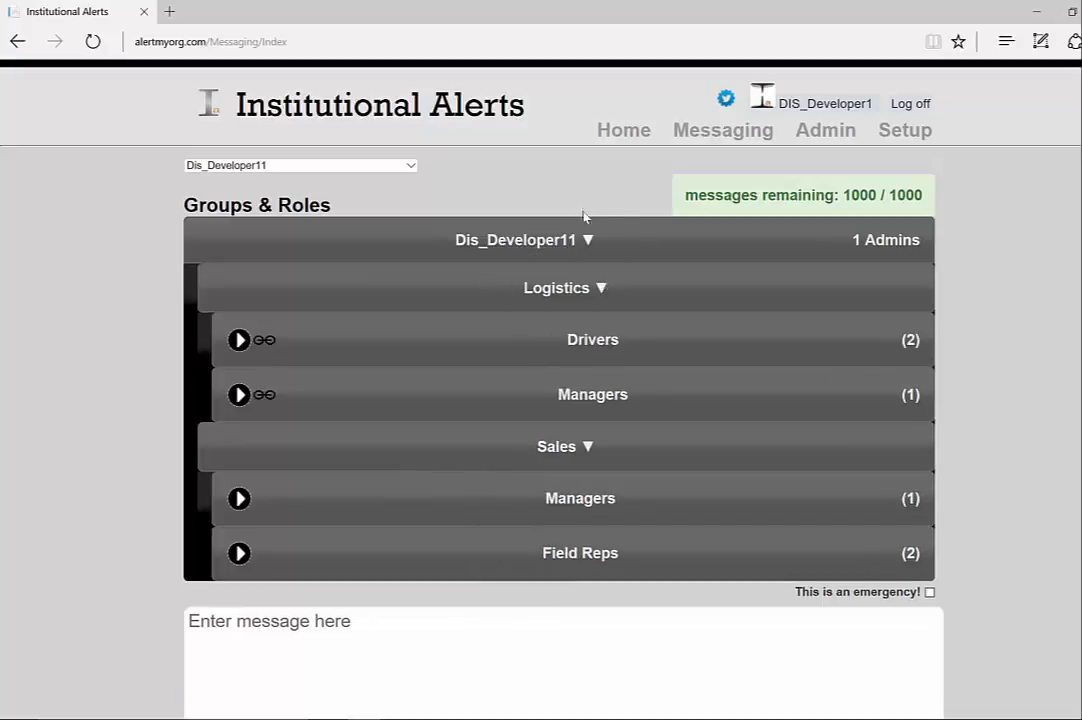
Step: Try selecting the Logistics Drivers role as recipient, deselect it, and expand the Logistics Managers role's user list
{"action": "left_click", "coordinate": [520, 344]}
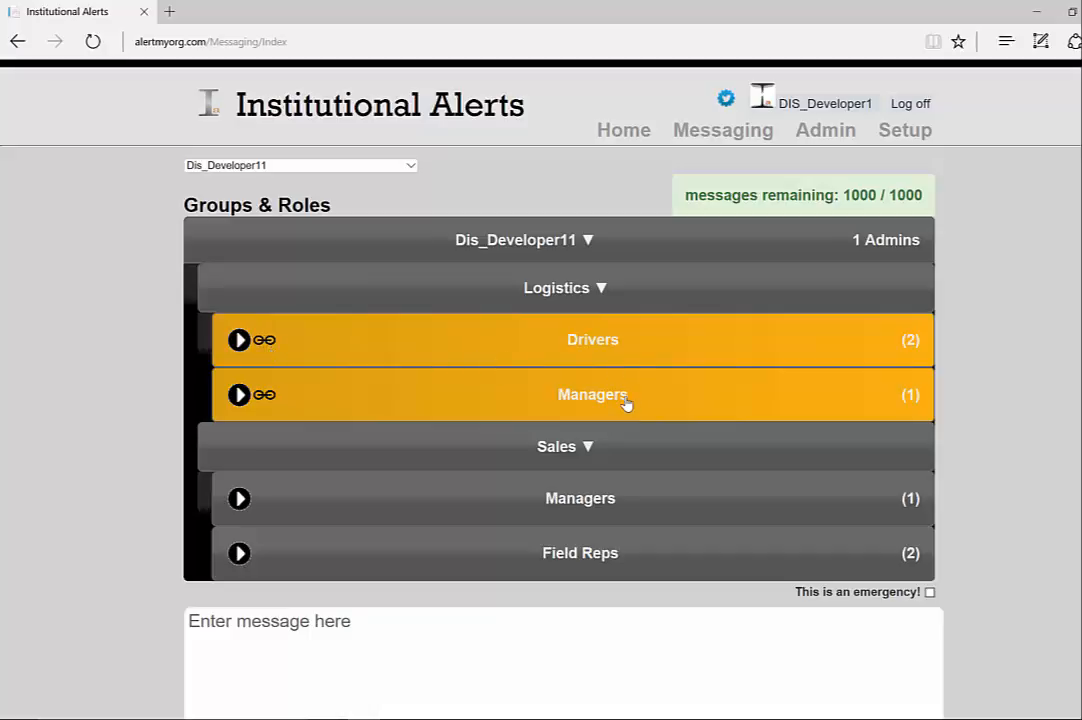
{"action": "left_click", "coordinate": [505, 406]}
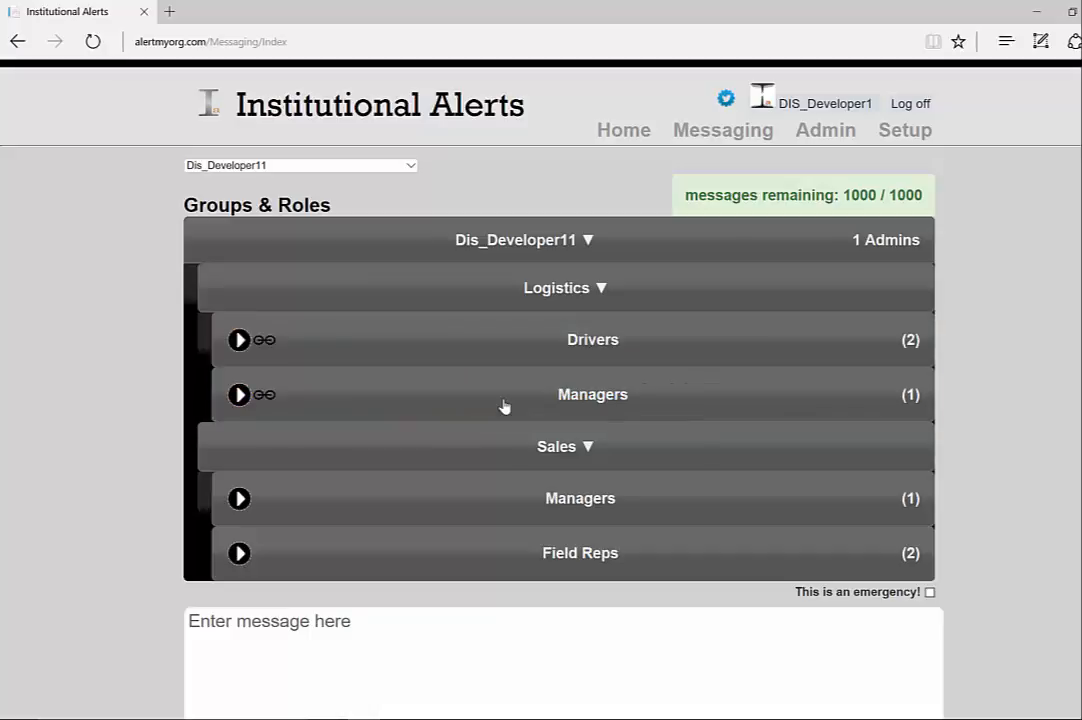
{"action": "left_click", "coordinate": [236, 398]}
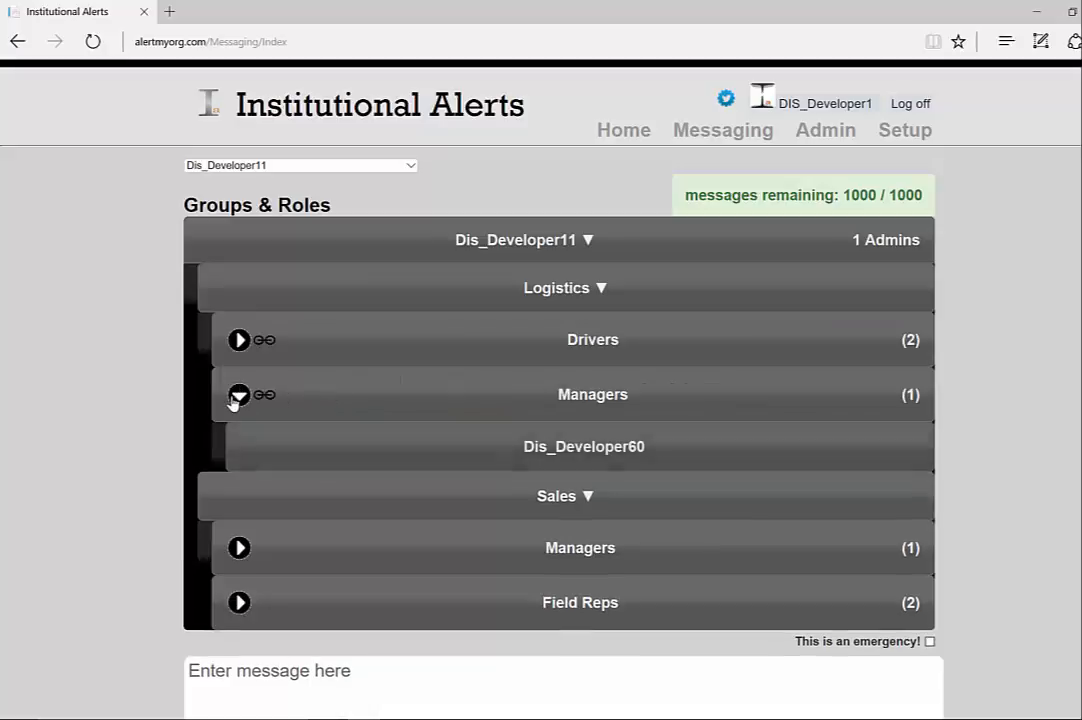
Step: Expand the Logistics Drivers role's user list and try selecting only its first user as recipient
{"action": "left_click", "coordinate": [239, 340]}
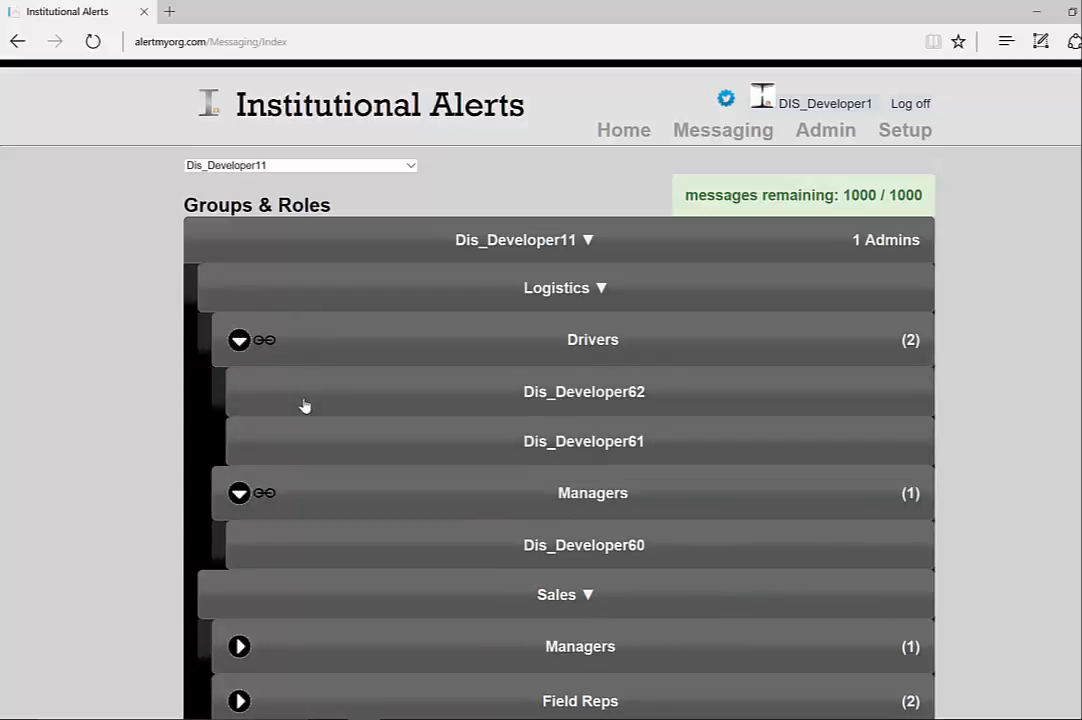
{"action": "double_click", "coordinate": [305, 405]}
{"action": "left_click", "coordinate": [305, 405]}
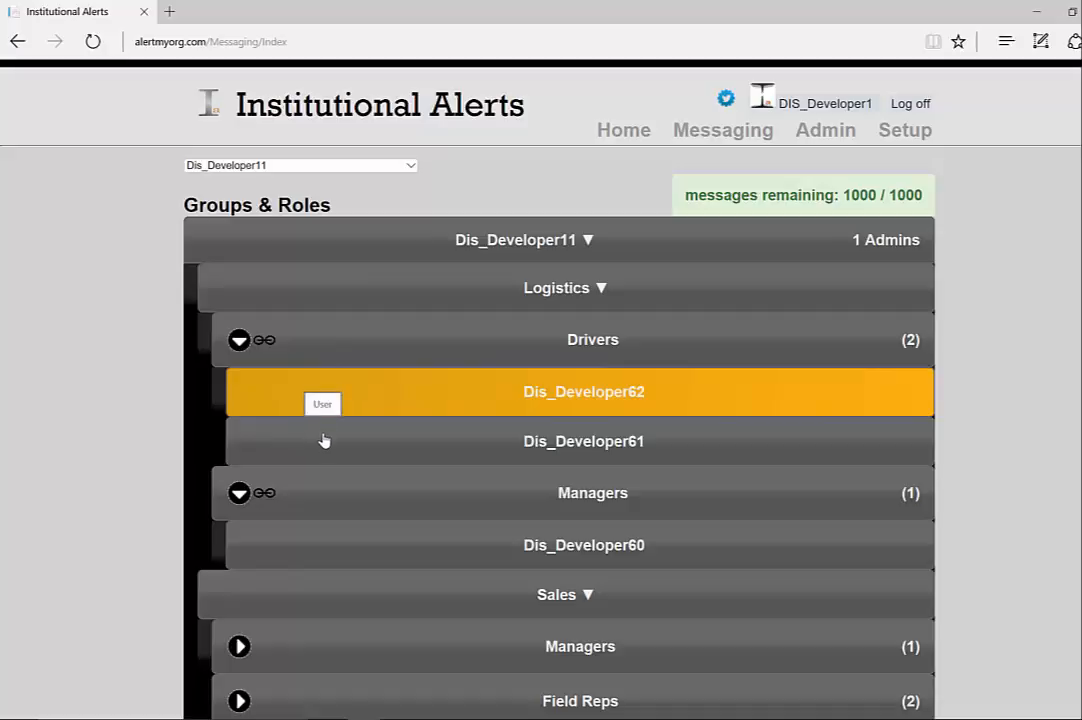
Step: Try selecting the whole Logistics Drivers role together with its inherited Managers role, and clear the selection again
{"action": "left_click", "coordinate": [386, 344]}
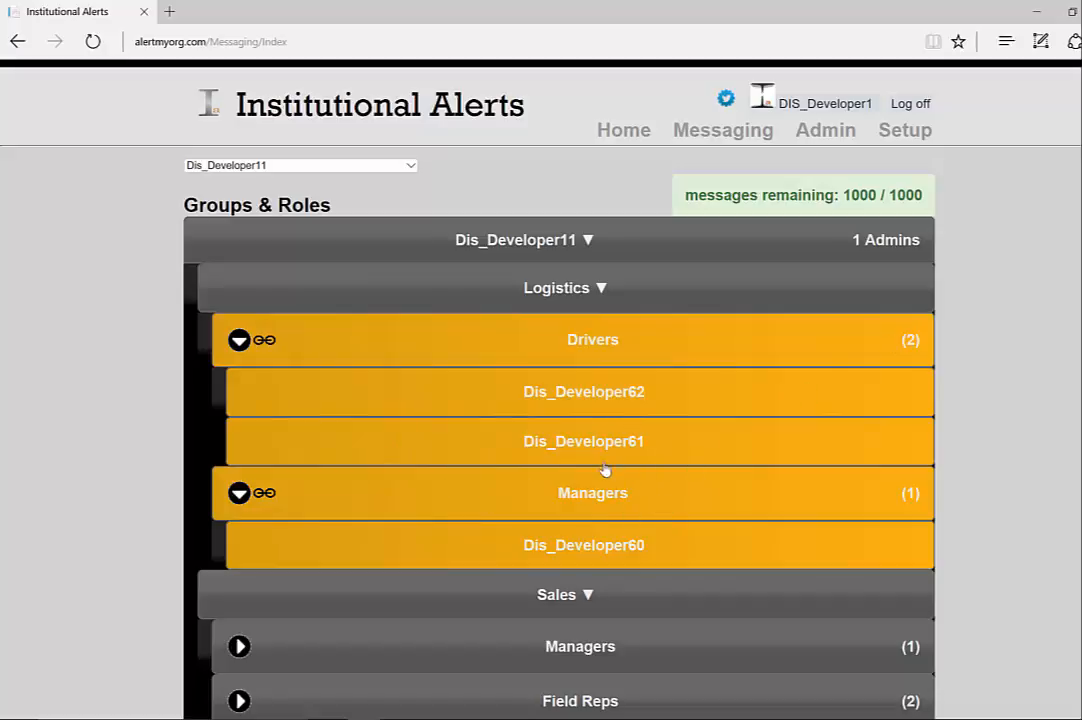
{"action": "left_click", "coordinate": [512, 293]}
{"action": "left_click", "coordinate": [517, 302]}
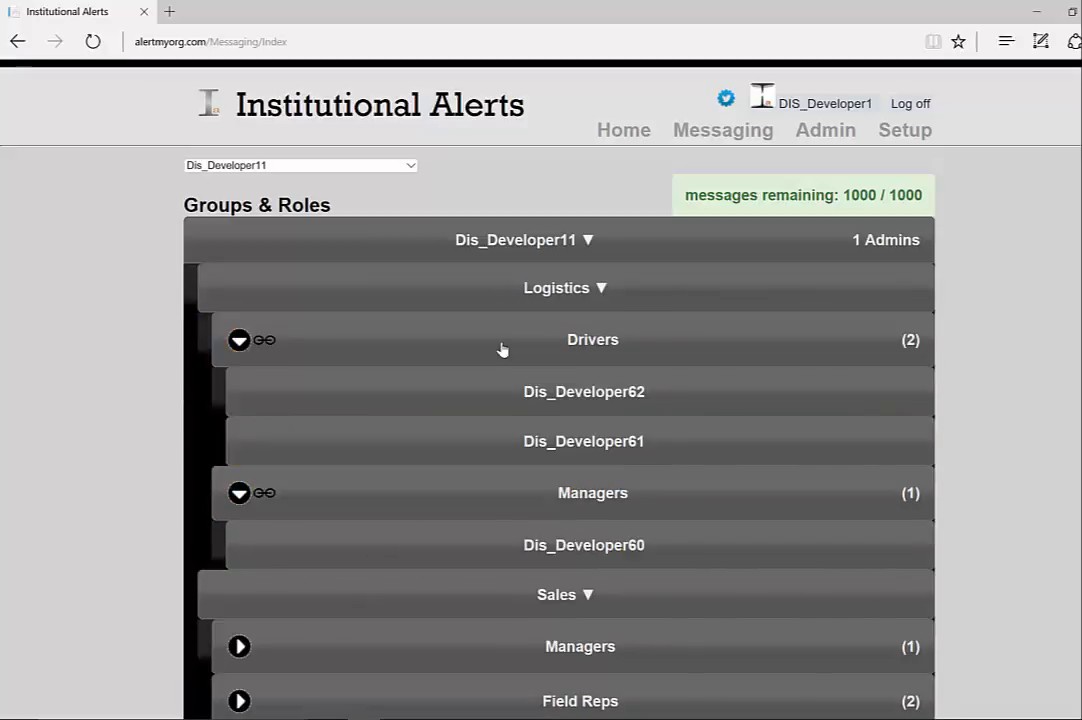
Step: Select only the second user under the Logistics Drivers role and collapse the Logistics group
{"action": "left_click", "coordinate": [497, 438]}
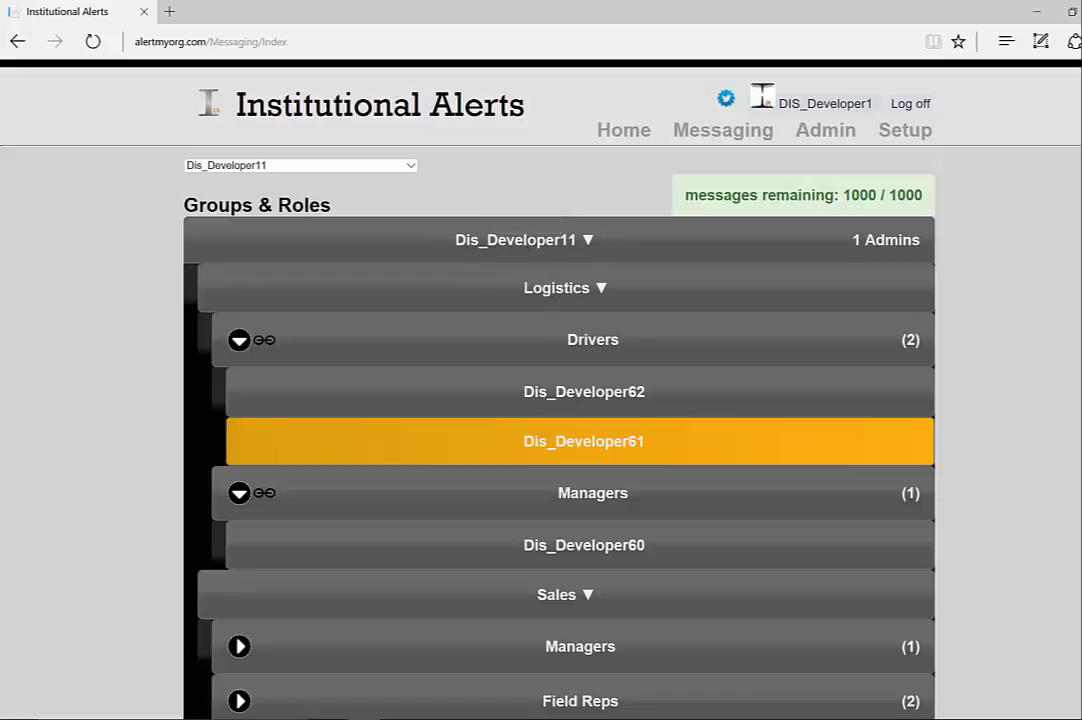
{"action": "scroll", "coordinate": [605, 112], "scroll_direction": "down", "scroll_amount": 3}
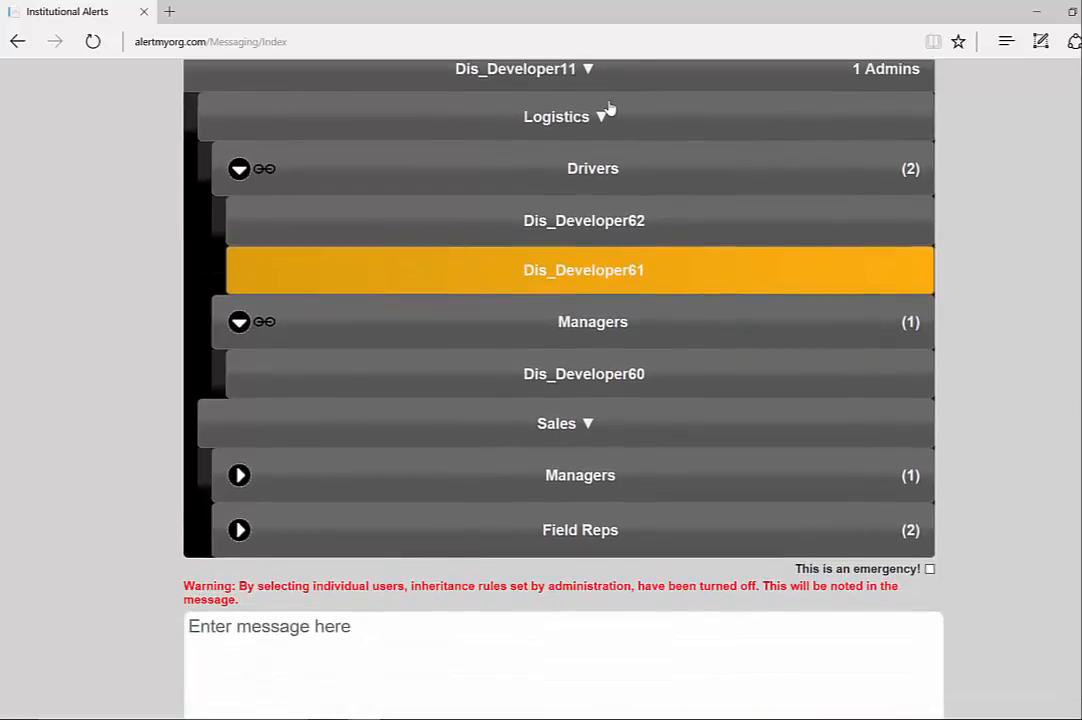
{"action": "left_click", "coordinate": [603, 115]}
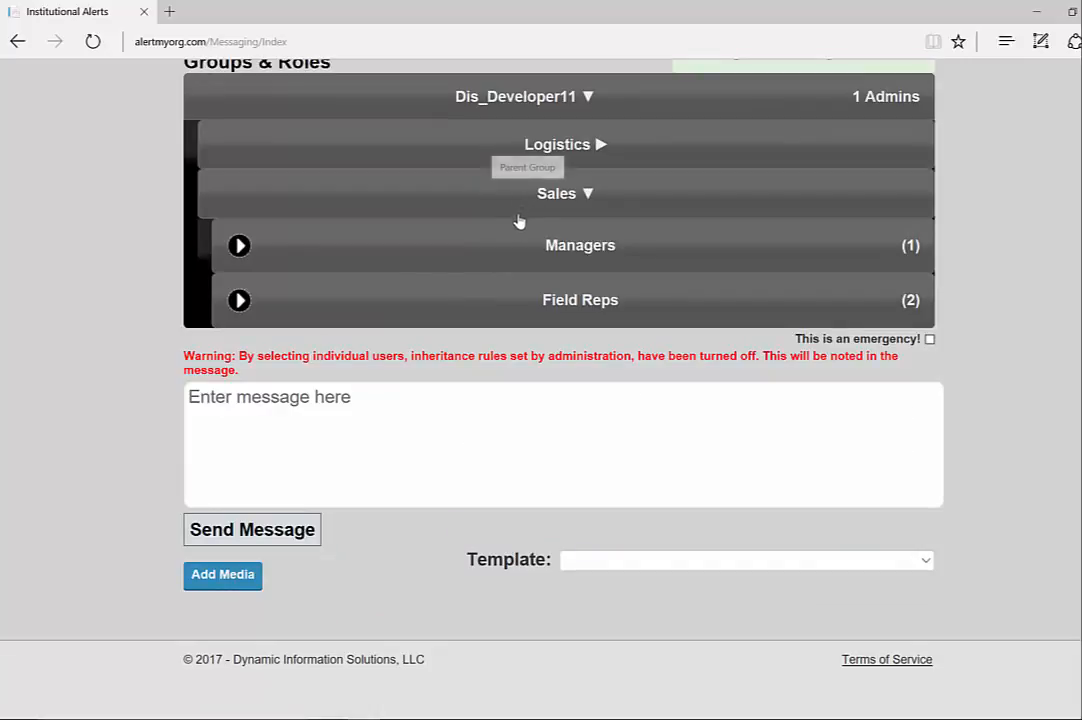
Step: Try the Sales Managers role as recipient, deselect it, and select the Field Reps role instead, expanding its user list
{"action": "left_click", "coordinate": [507, 256]}
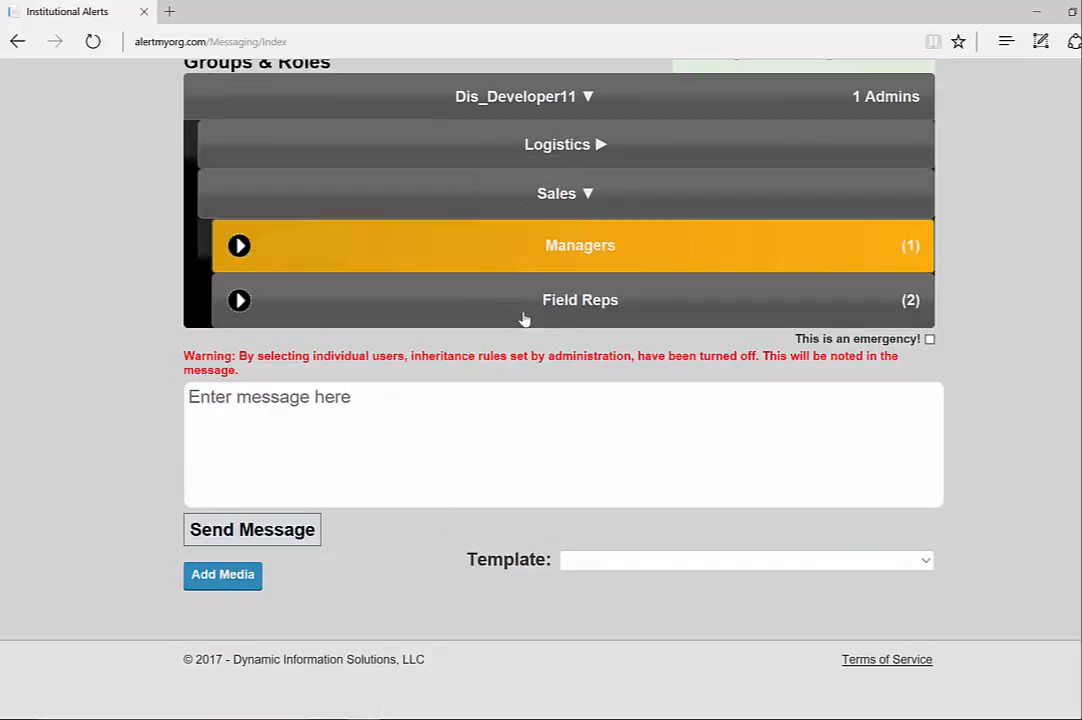
{"action": "left_click", "coordinate": [355, 256]}
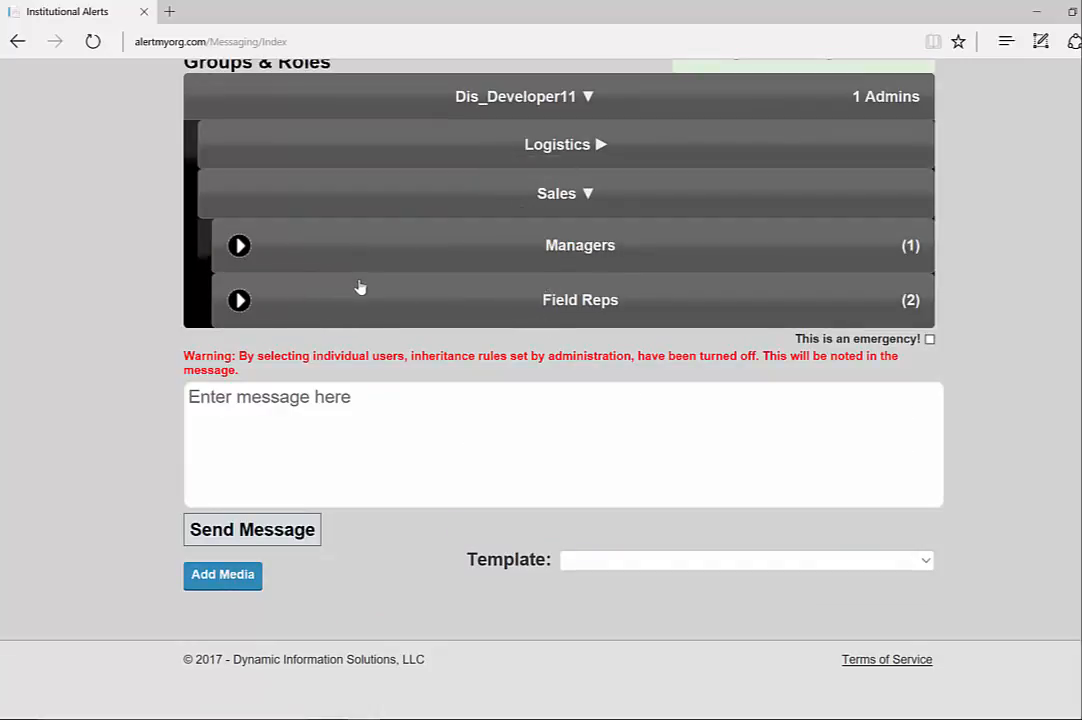
{"action": "left_click", "coordinate": [360, 296]}
{"action": "left_click", "coordinate": [240, 301]}
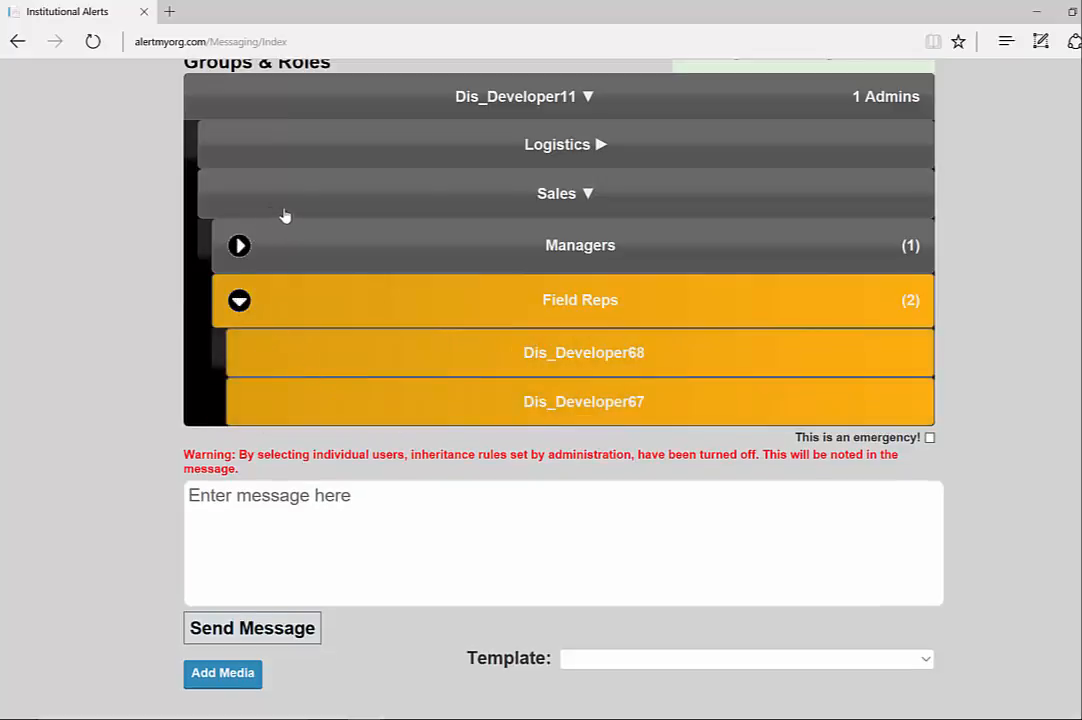
Step: Expand the Logistics group again and deselect the Sales Field Reps role
{"action": "left_click", "coordinate": [280, 160]}
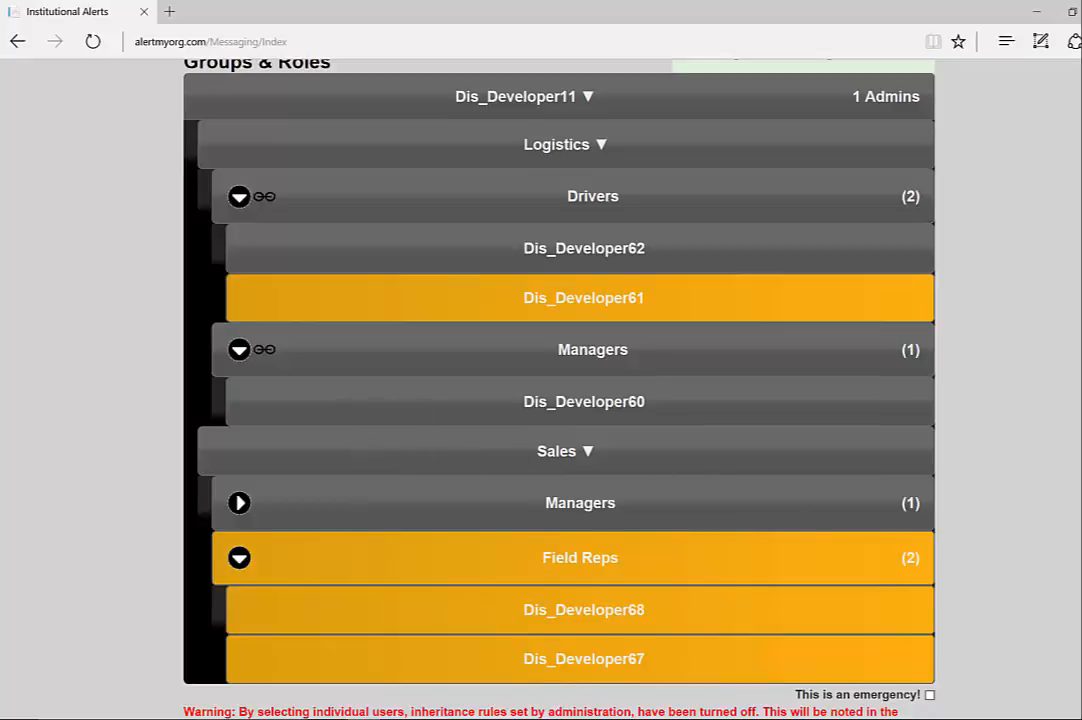
{"action": "scroll", "coordinate": [605, 373], "scroll_direction": "down", "scroll_amount": 1}
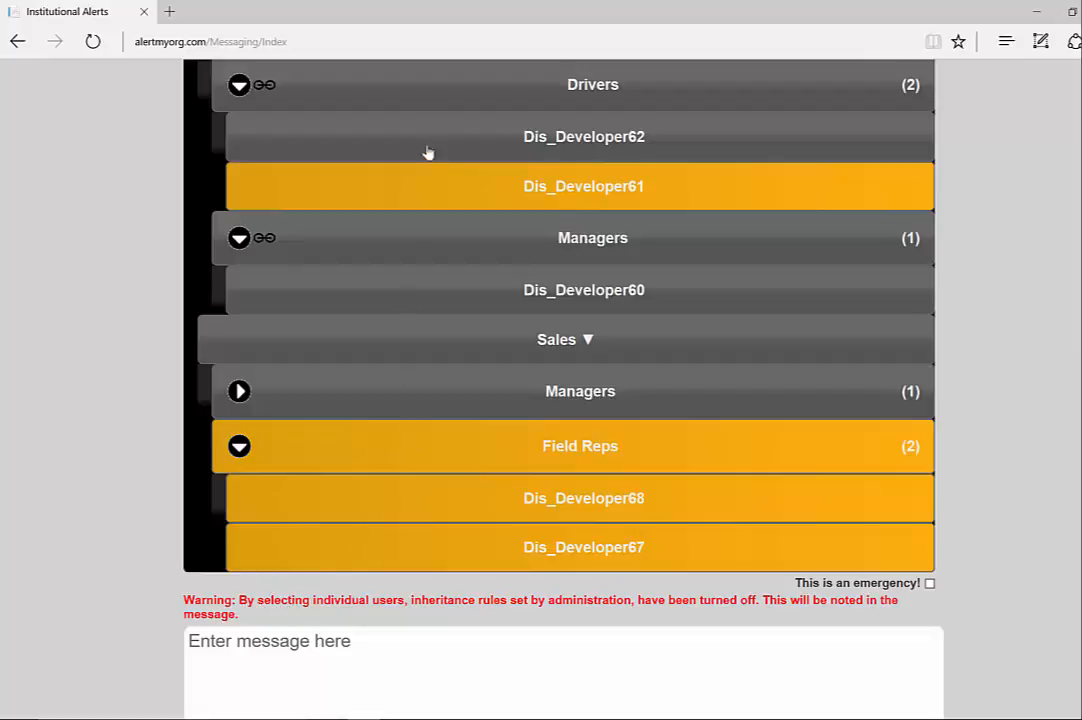
{"action": "left_click", "coordinate": [404, 445]}
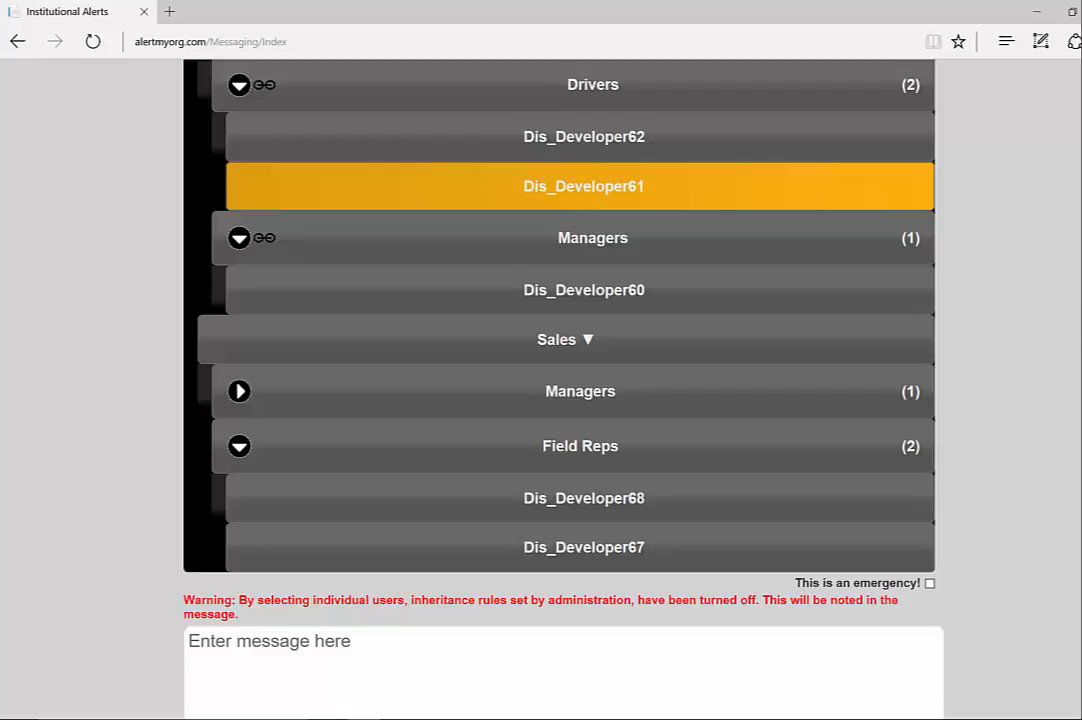
Step: Try marking the message as an emergency, switch that option off again, and clear the individual Drivers user selection
{"action": "scroll", "coordinate": [560, 350], "scroll_direction": "down", "scroll_amount": 2}
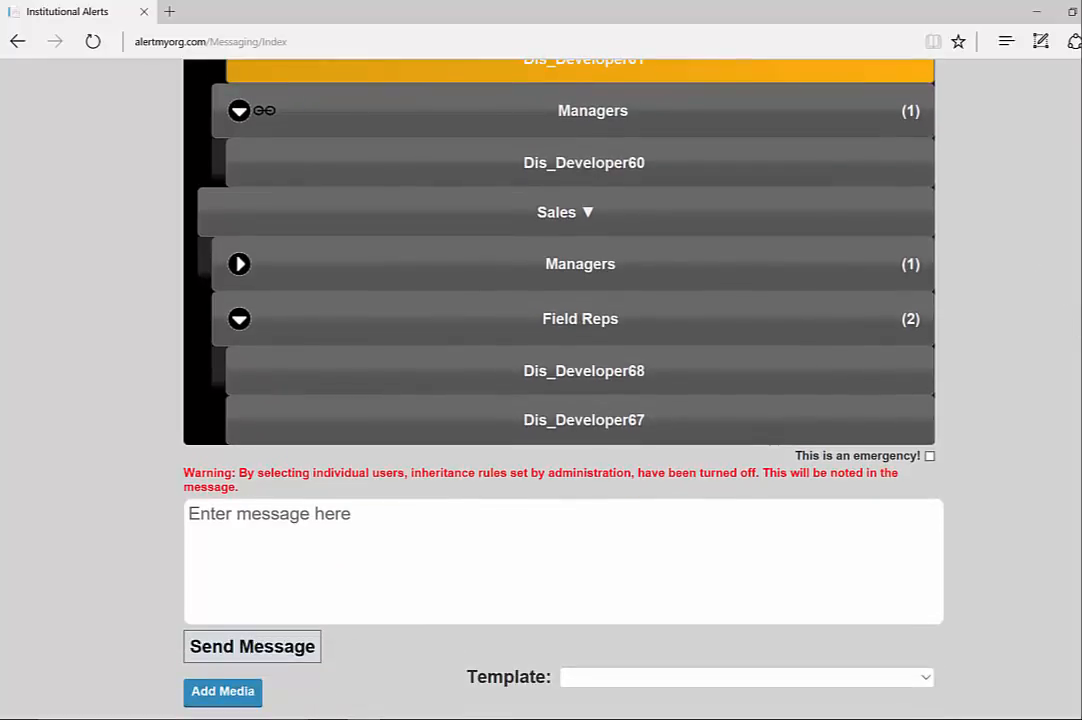
{"action": "left_click", "coordinate": [930, 456]}
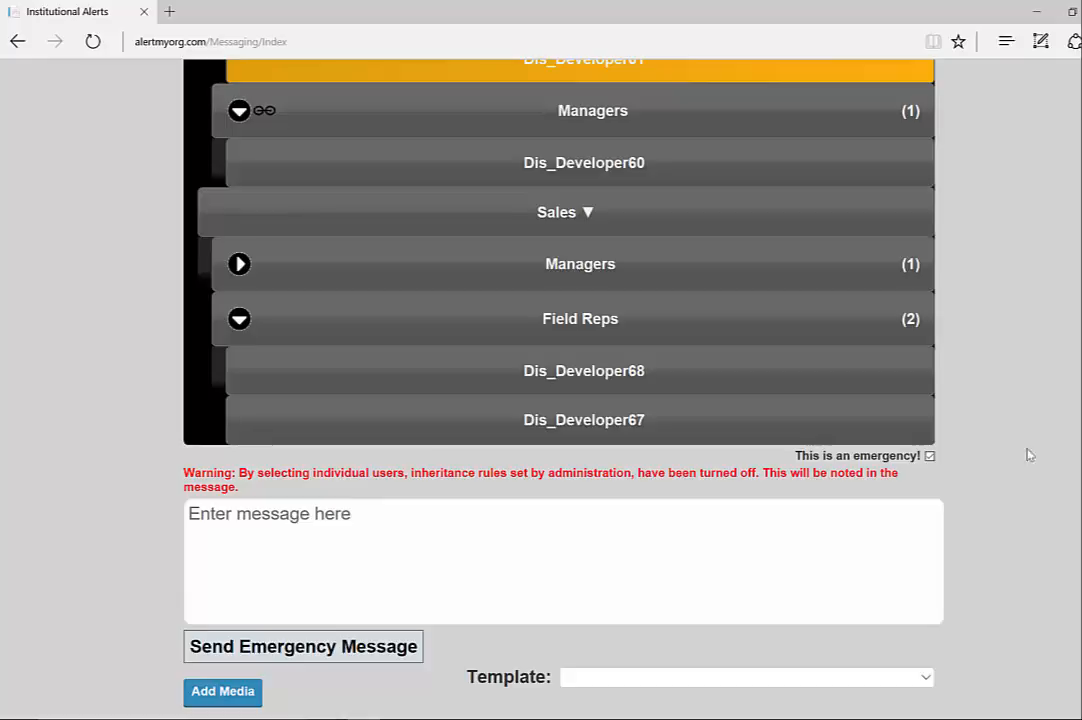
{"action": "left_click", "coordinate": [929, 457]}
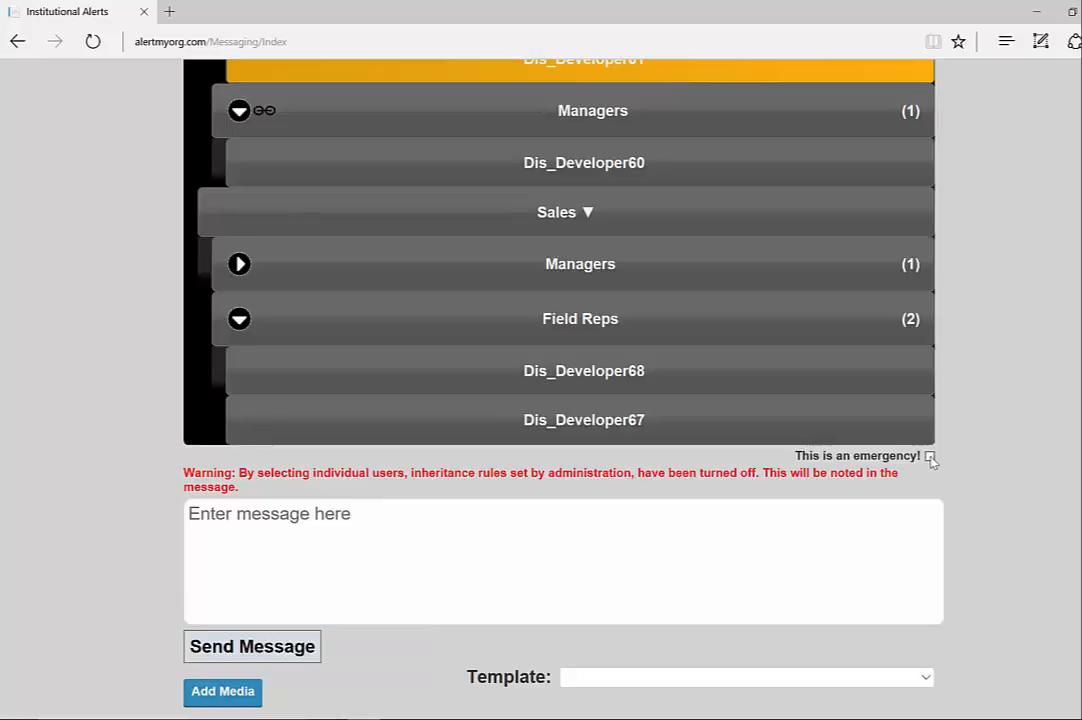
{"action": "scroll", "coordinate": [1077, 303], "scroll_direction": "up", "scroll_amount": 1}
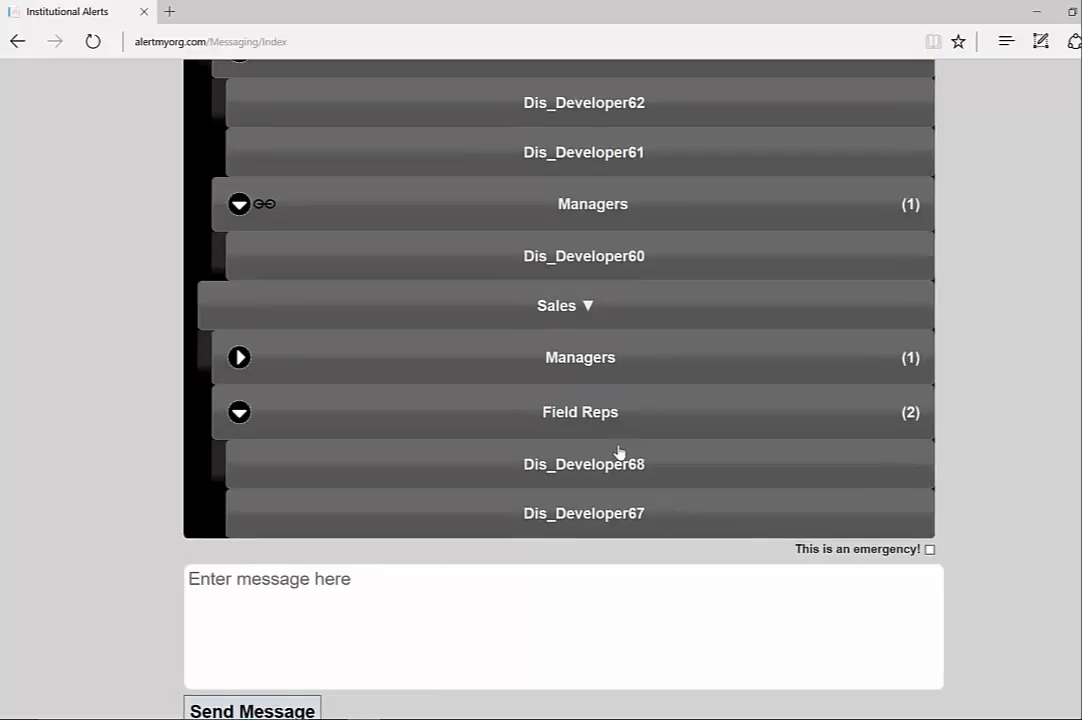
Step: Try selecting and deselecting the whole Field Reps role, and do the same with only its second user
{"action": "left_click", "coordinate": [538, 419]}
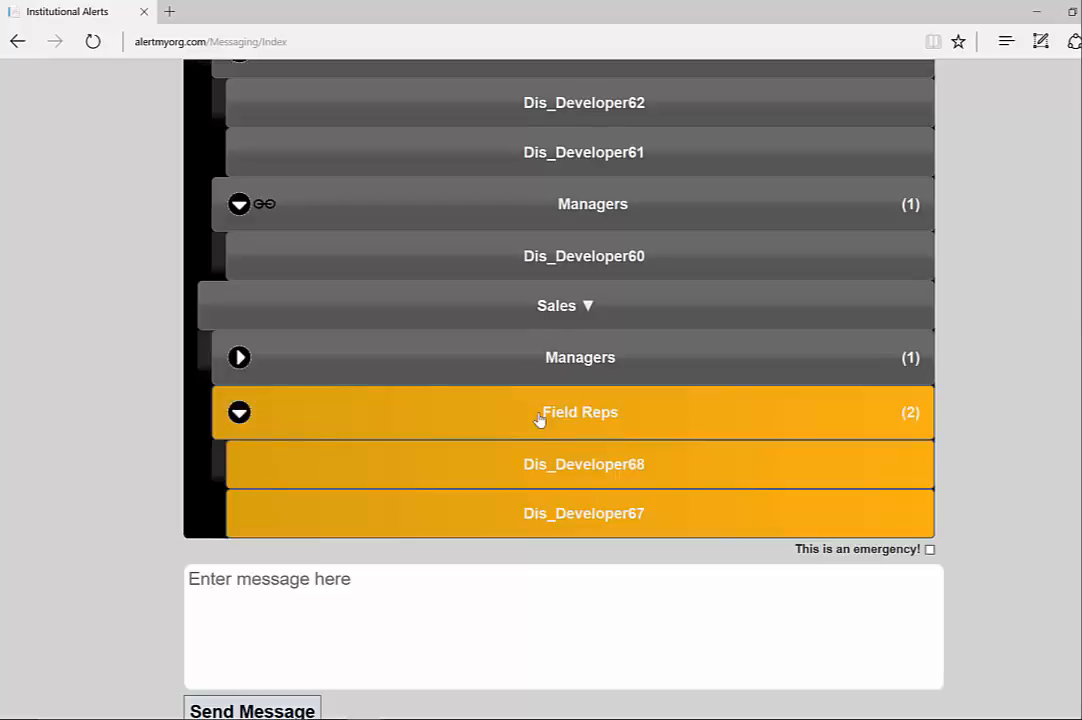
{"action": "left_click", "coordinate": [526, 423]}
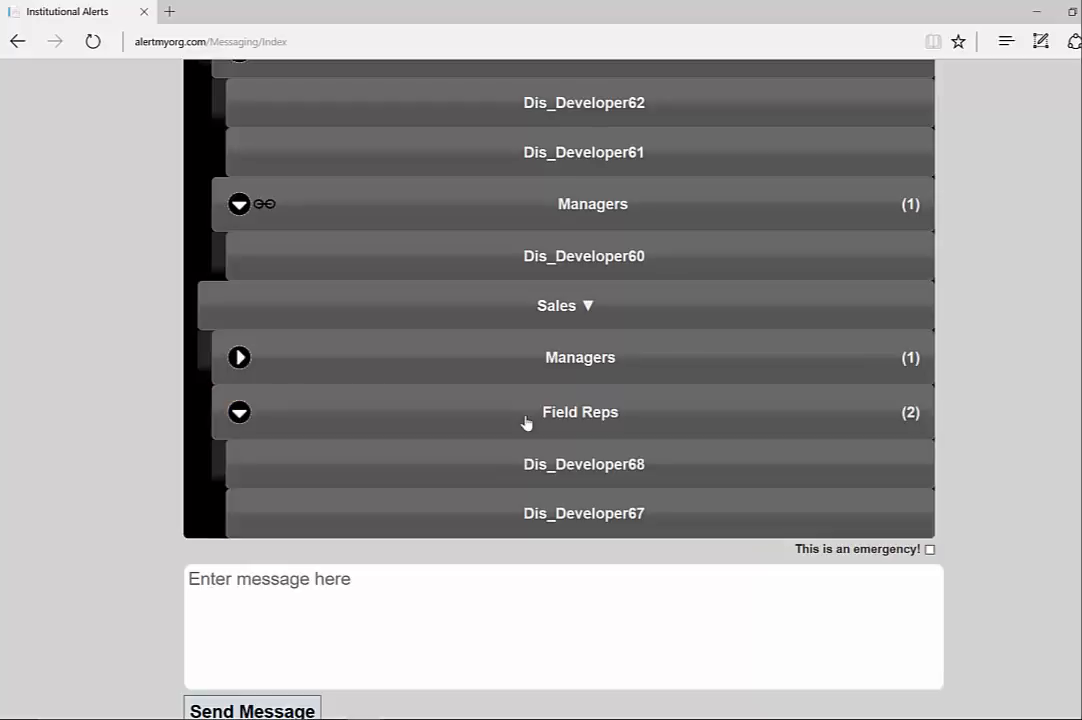
{"action": "left_click", "coordinate": [517, 511]}
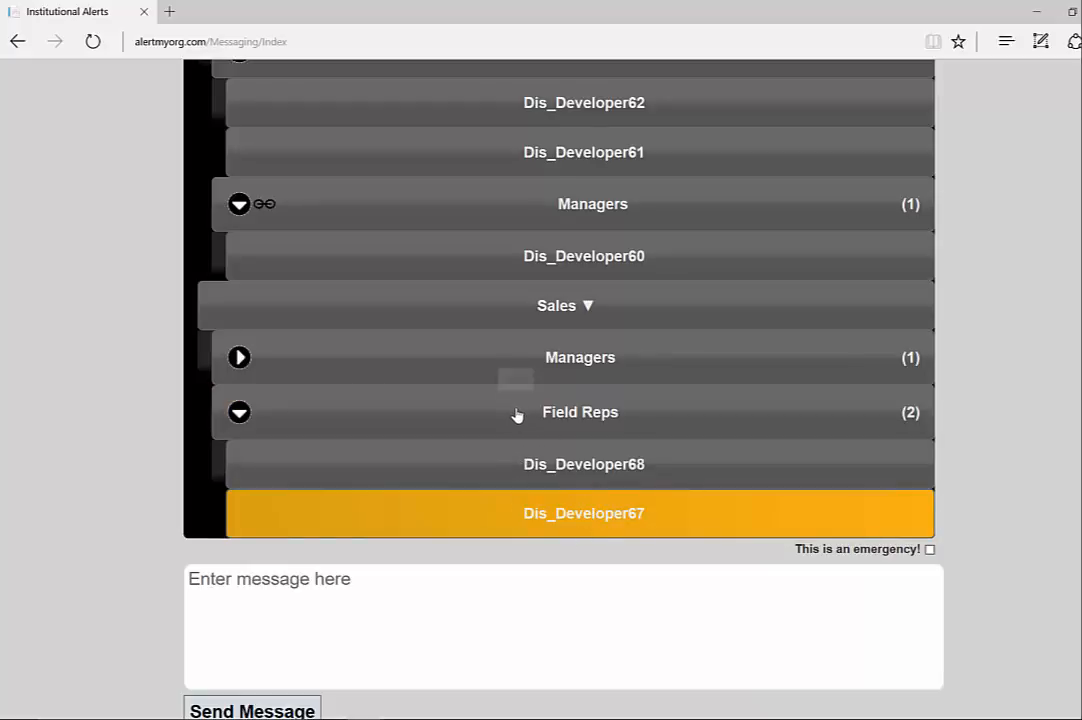
{"action": "left_click", "coordinate": [507, 528]}
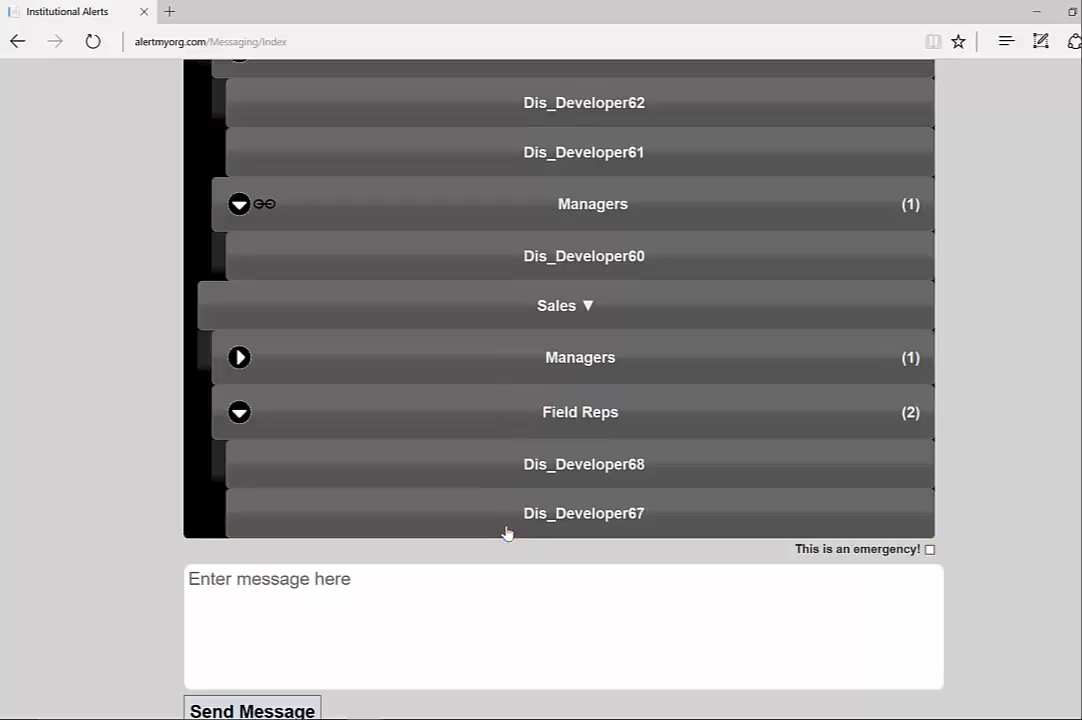
Step: Select the whole Field Reps role as recipient and load the template "Our new application has just been released, 20% discount for our existing customers!"
{"action": "left_click", "coordinate": [507, 413]}
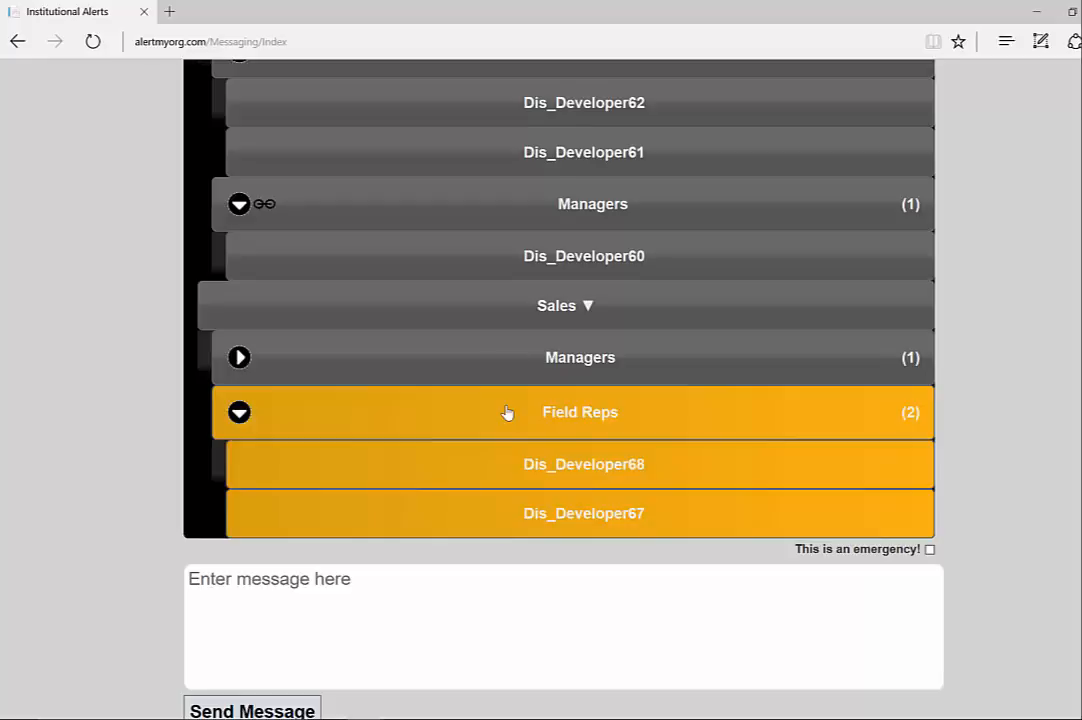
{"action": "scroll", "coordinate": [560, 400], "scroll_direction": "down", "scroll_amount": 2}
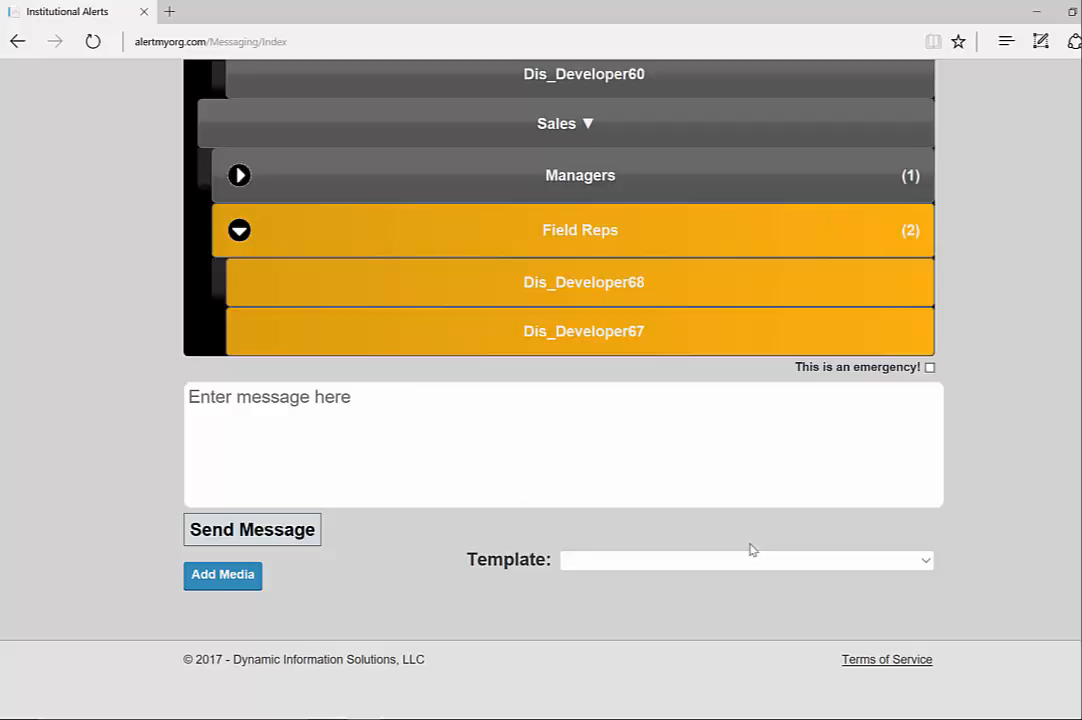
{"action": "left_click", "coordinate": [929, 561]}
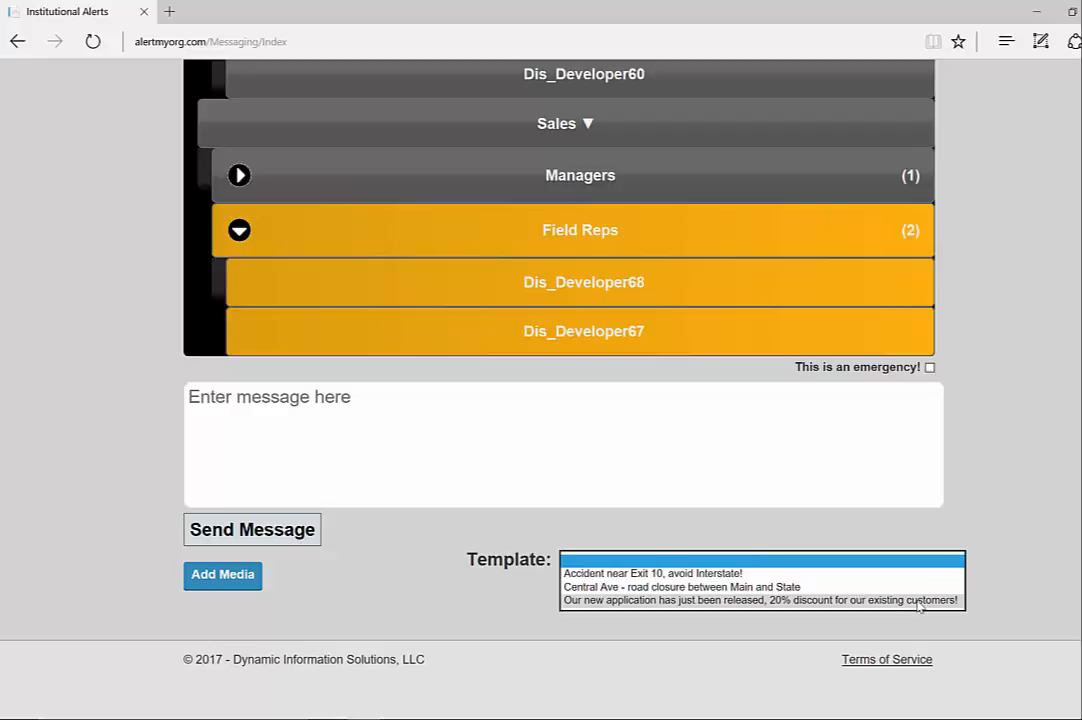
{"action": "left_click", "coordinate": [918, 601]}
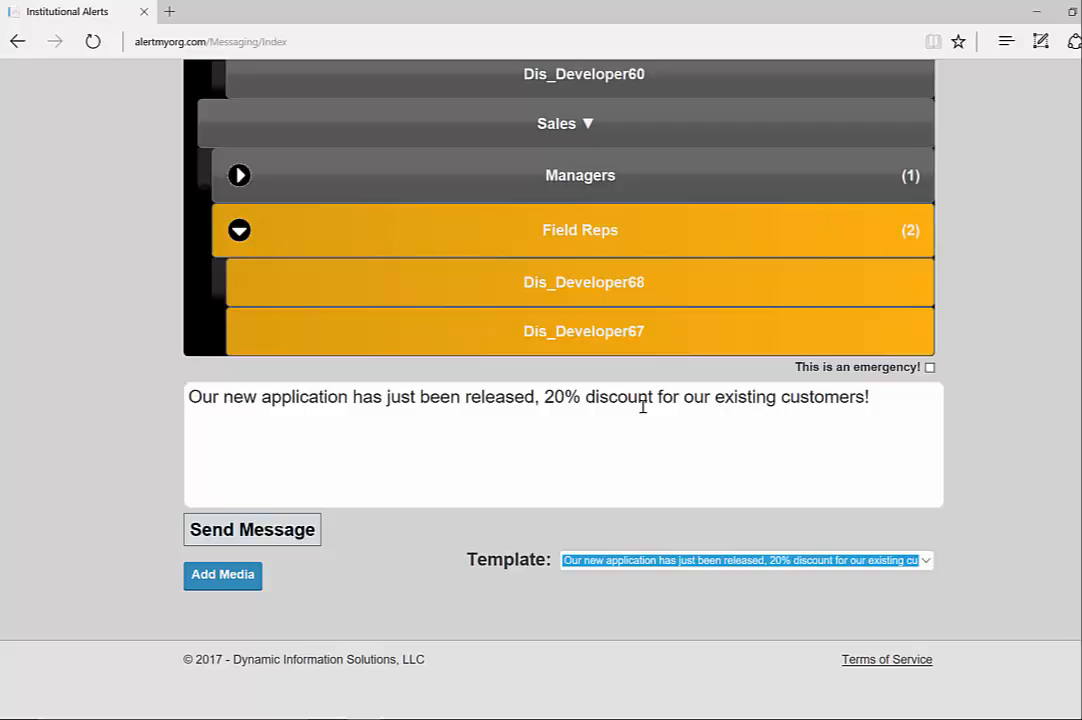
Step: Attach the picture sampleimage from the Saved Pictures folder to the message, and delete the attachment again
{"action": "left_click", "coordinate": [223, 582]}
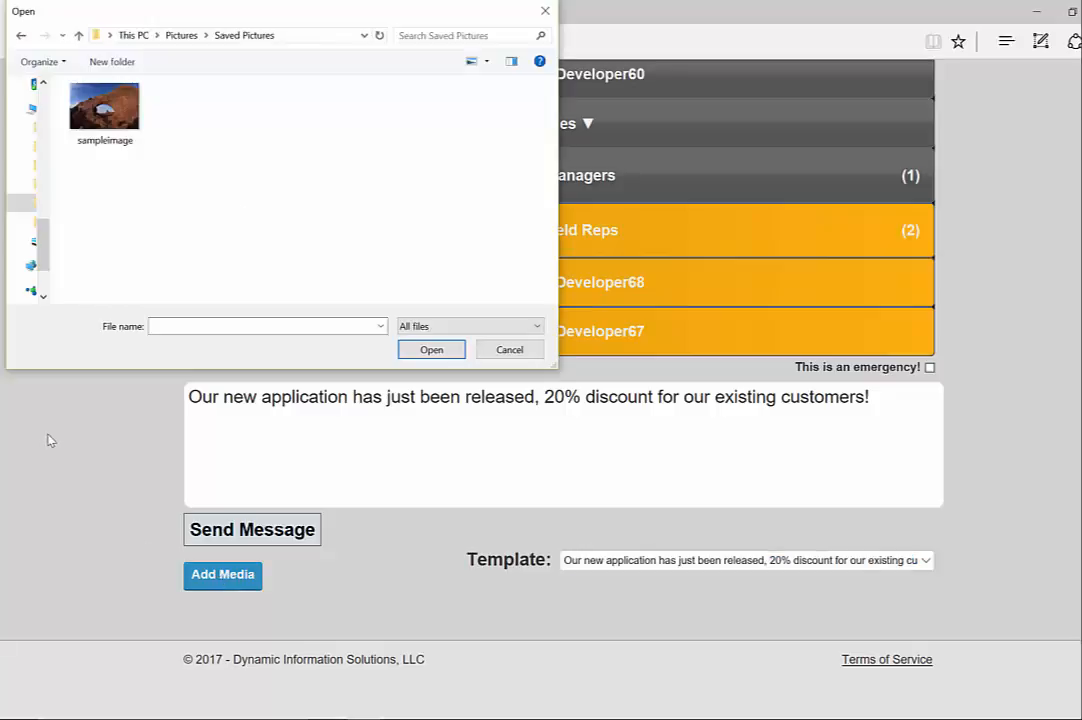
{"action": "left_click", "coordinate": [124, 116]}
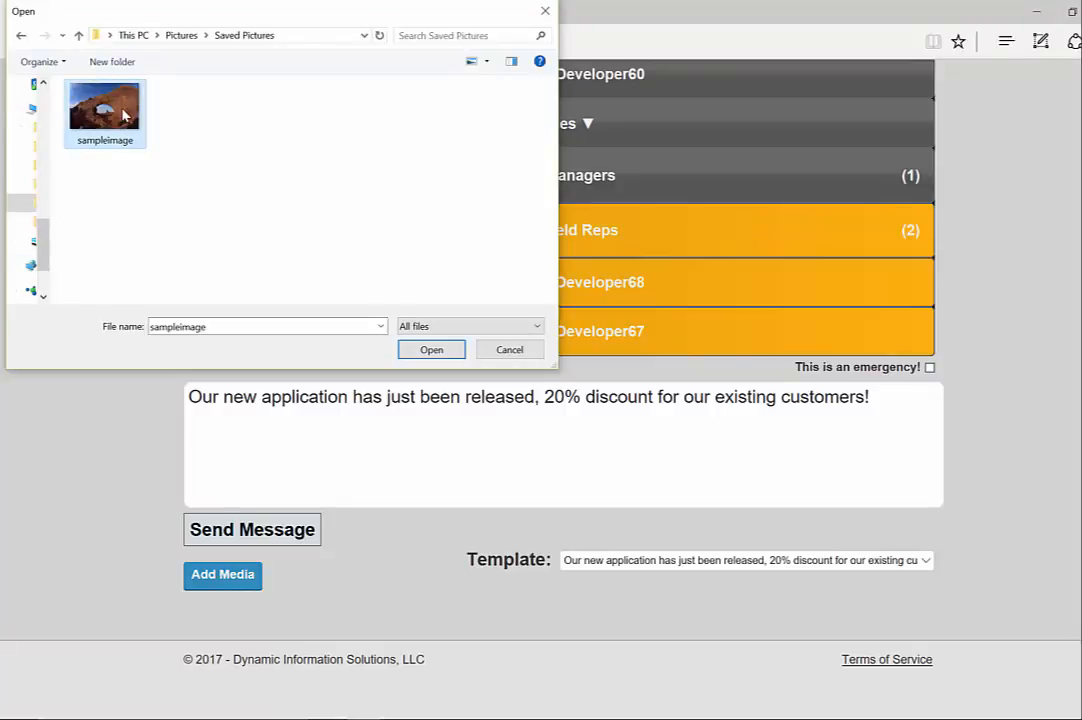
{"action": "left_click", "coordinate": [448, 356]}
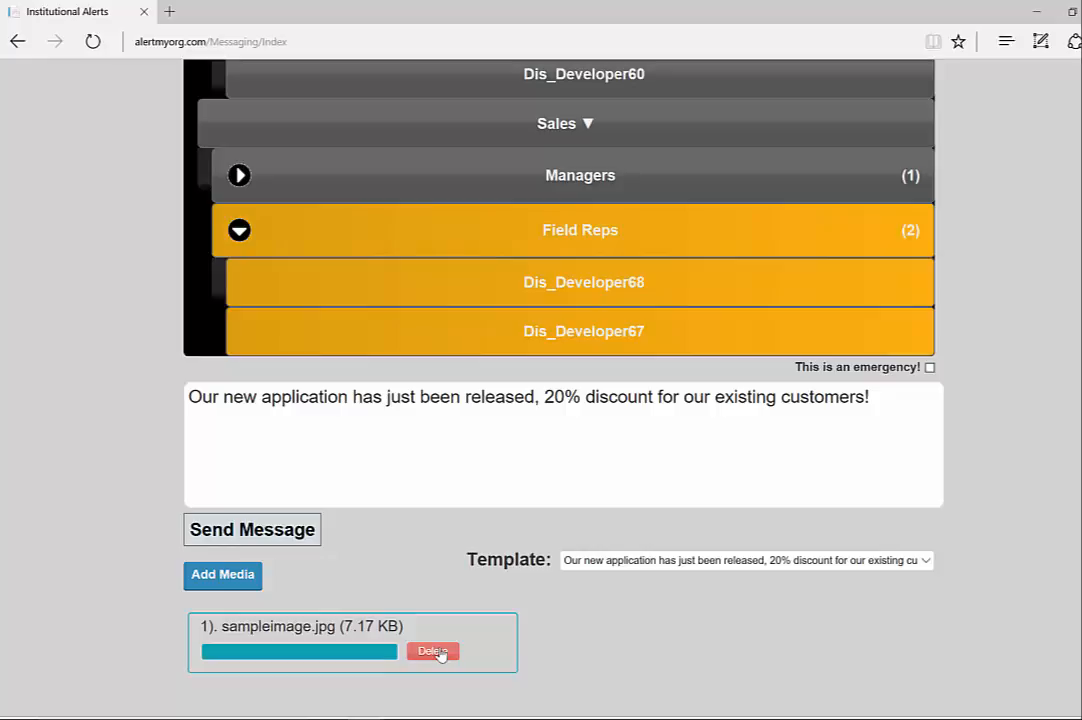
{"action": "left_click", "coordinate": [578, 653]}
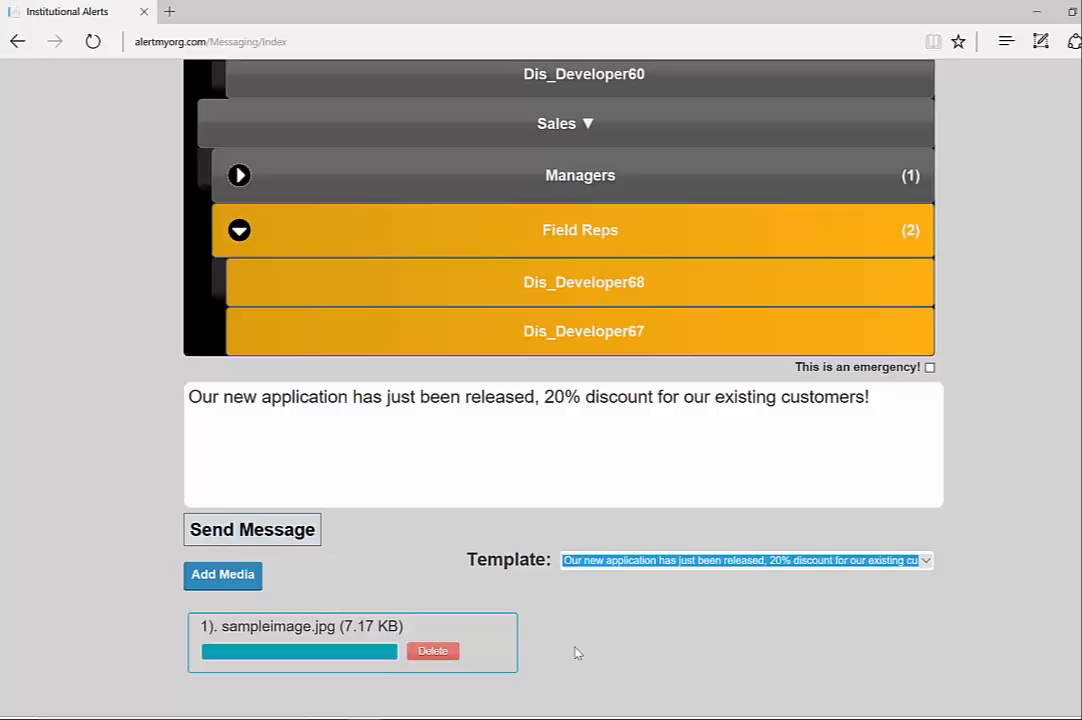
{"action": "left_click", "coordinate": [436, 654]}
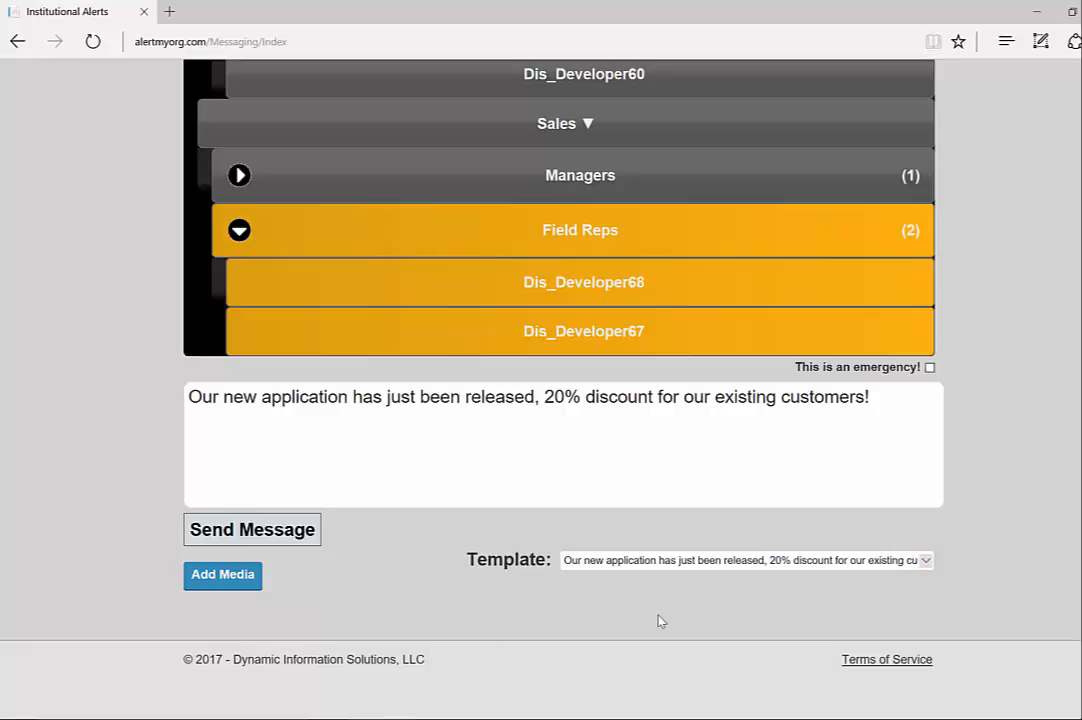
Step: Choose the blank template to clear the message, and write "We've got a new product, see the image I included!" instead
{"action": "left_click", "coordinate": [735, 563]}
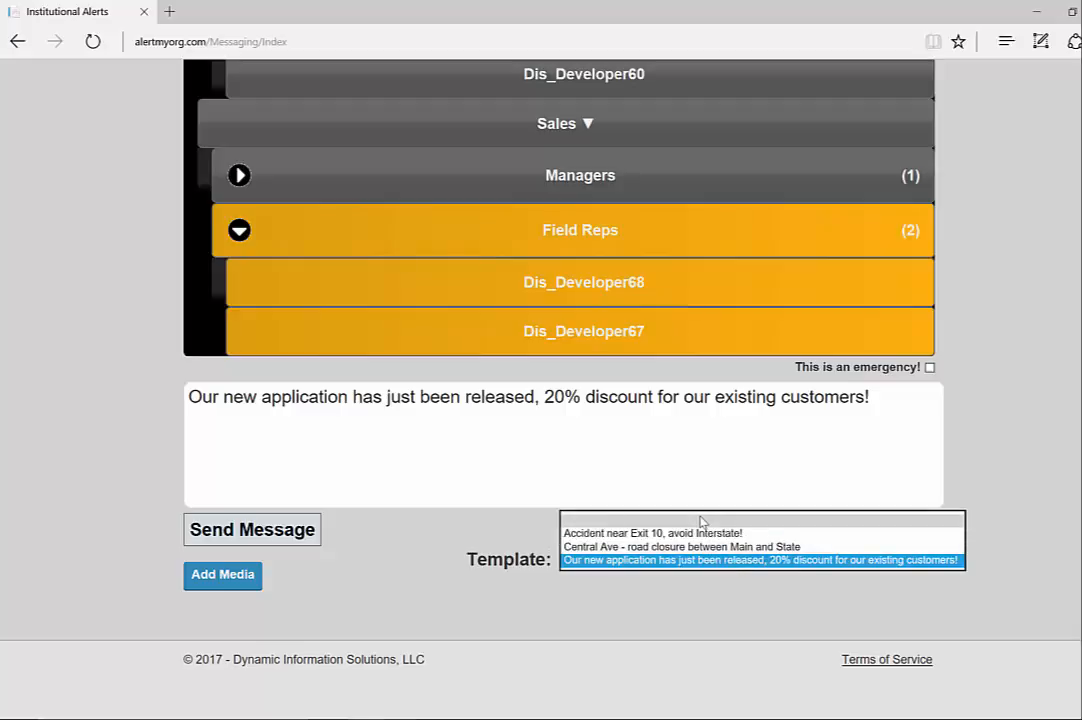
{"action": "left_click", "coordinate": [700, 521]}
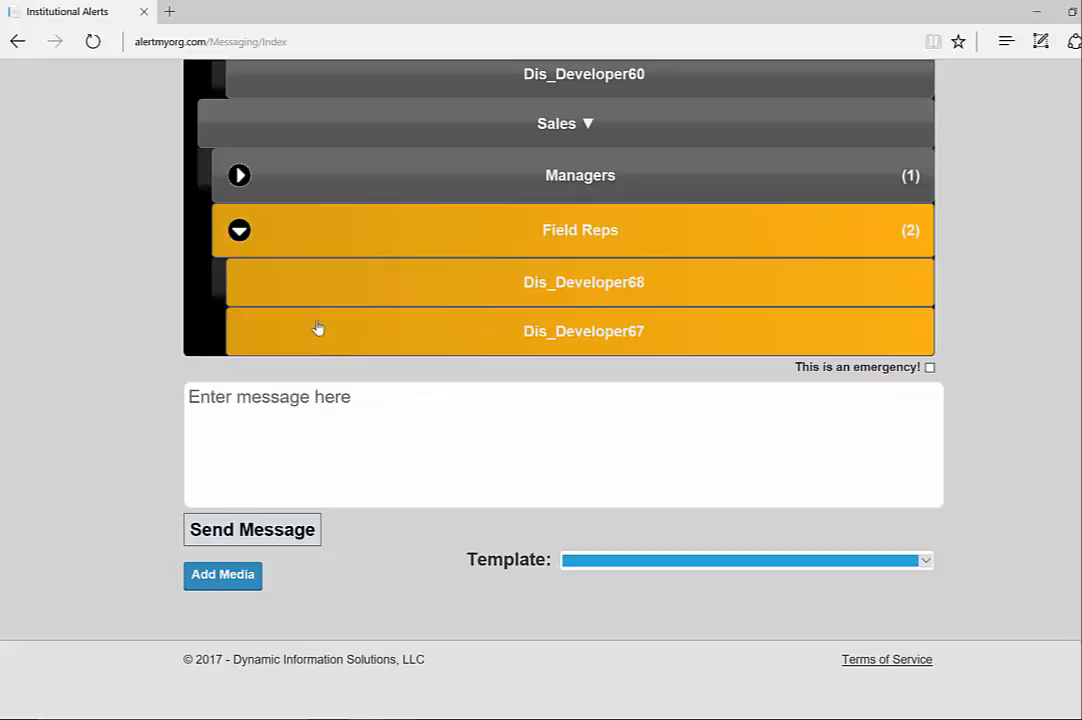
{"action": "left_click", "coordinate": [310, 397]}
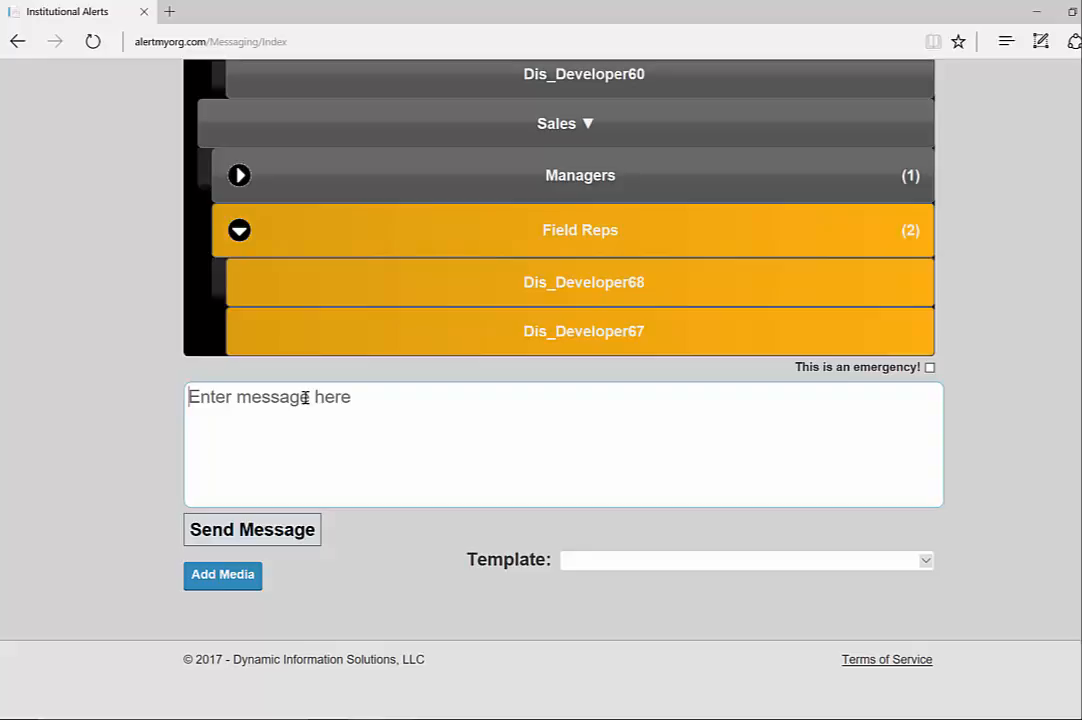
{"action": "type", "text": "We've got a ne"}
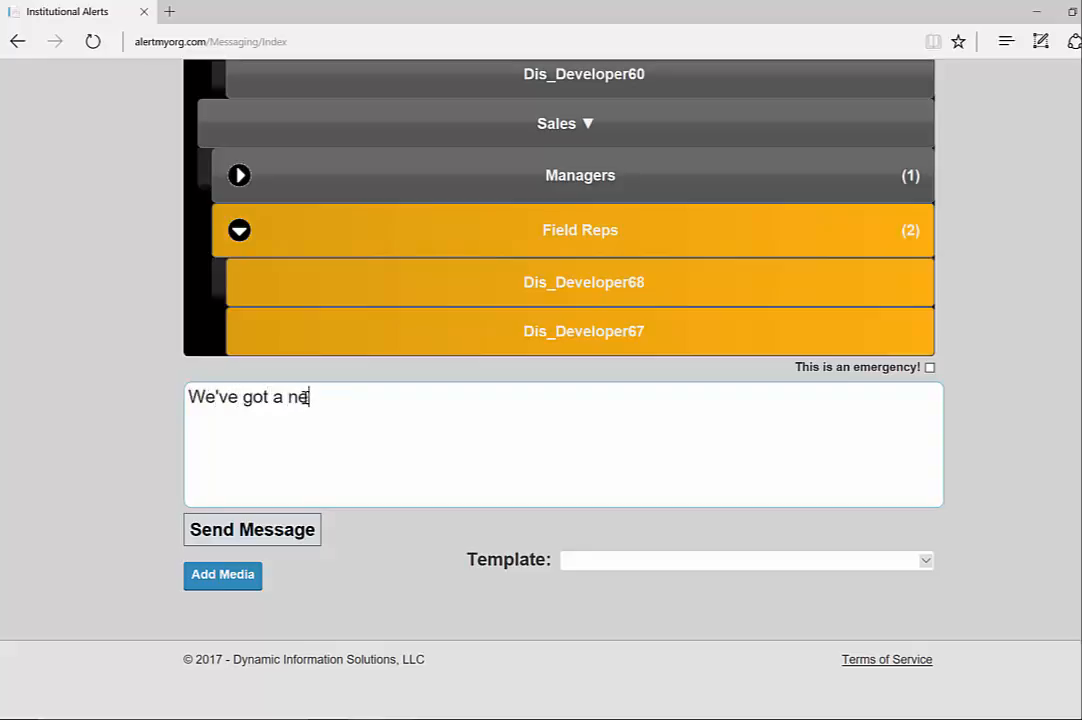
{"action": "type", "text": "w product, "}
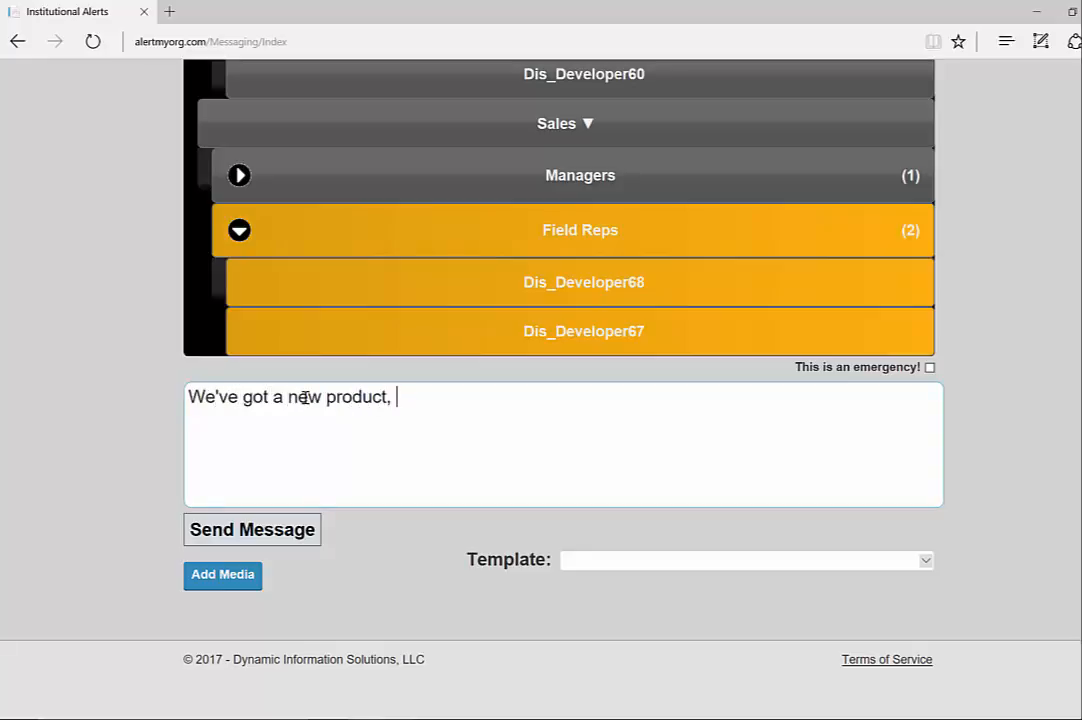
{"action": "type", "text": "see the im"}
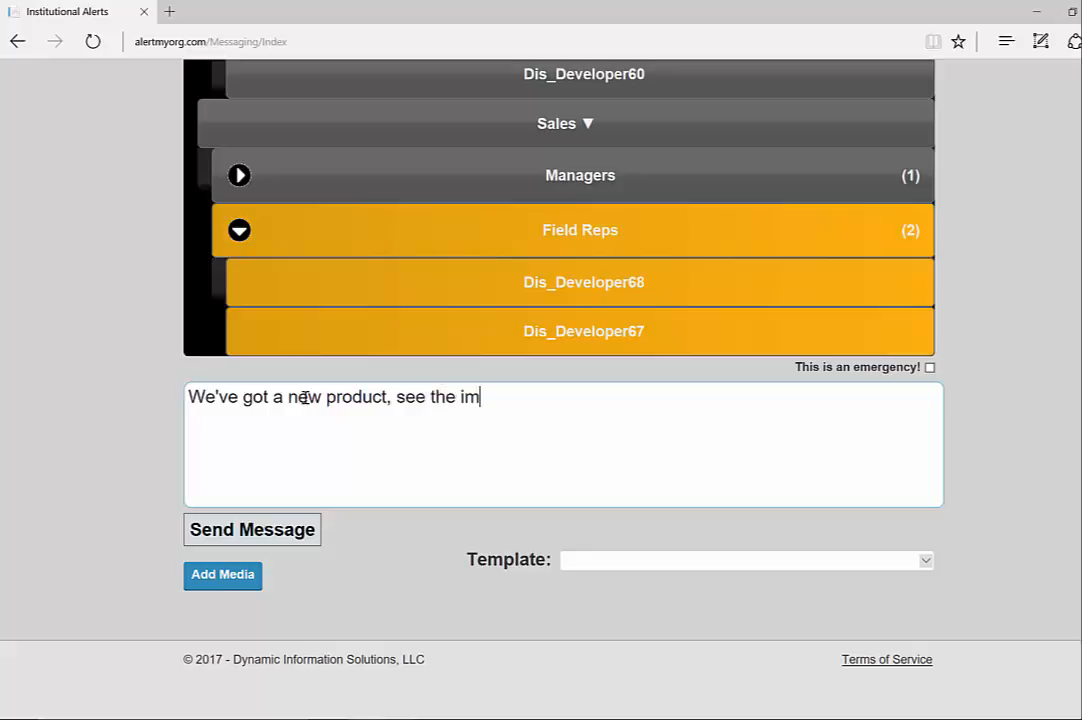
{"action": "type", "text": "age "}
{"action": "type", "text": "I inc"}
{"action": "key", "text": "BackSpace"}
{"action": "type", "text": "included"}
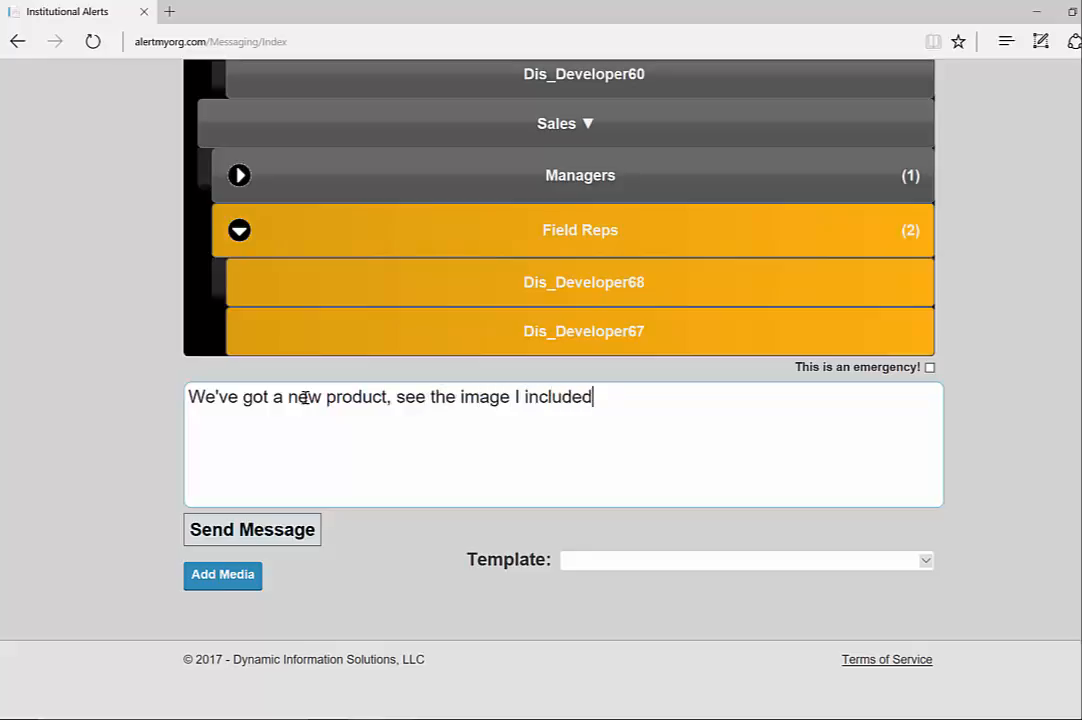
{"action": "type", "text": "!"}
{"action": "scroll", "coordinate": [1078, 168], "scroll_direction": "up", "scroll_amount": 4}
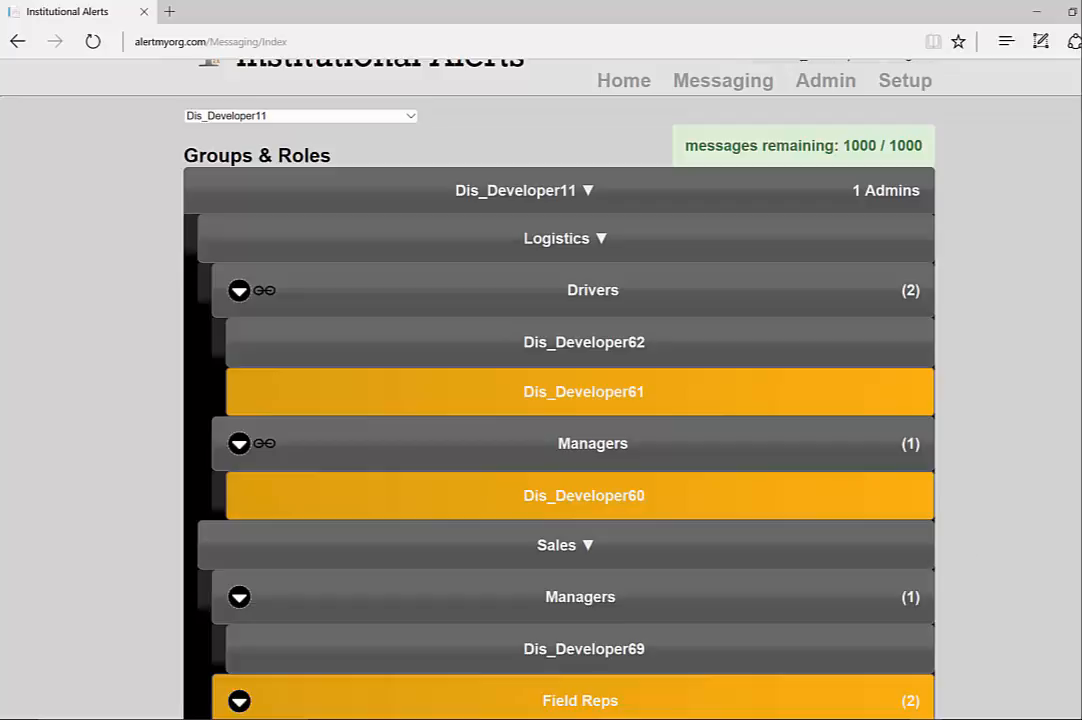
{"action": "scroll", "coordinate": [558, 400], "scroll_direction": "down", "scroll_amount": 5}
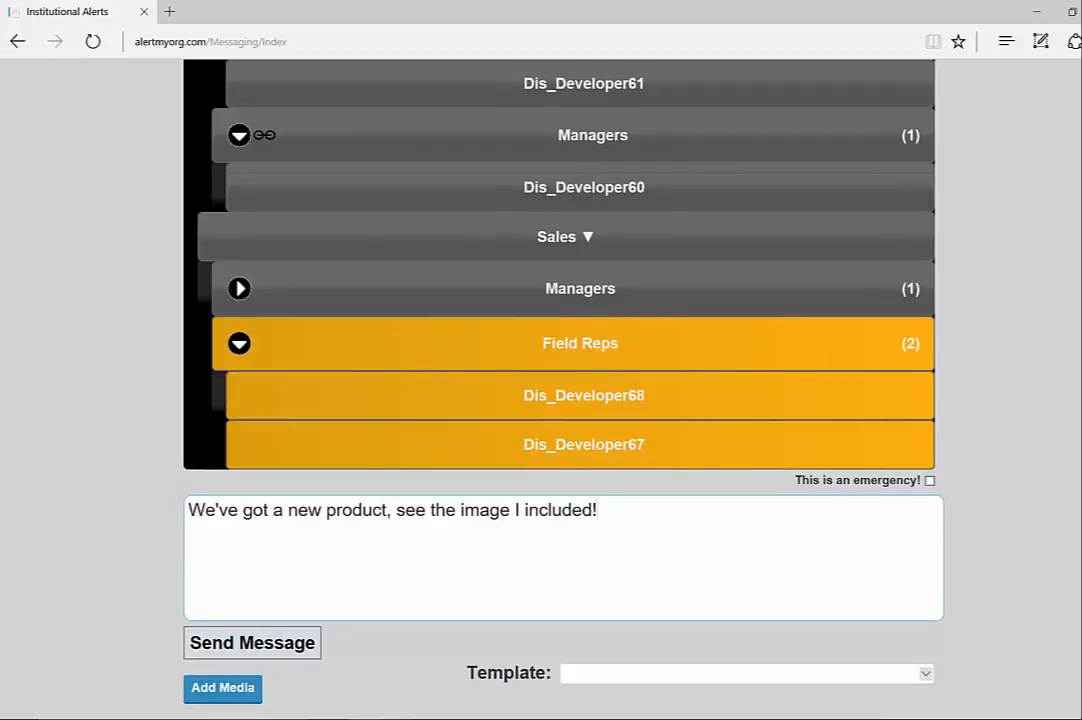
{"action": "scroll", "coordinate": [560, 390], "scroll_direction": "up", "scroll_amount": 3}
{"action": "scroll", "coordinate": [560, 390], "scroll_direction": "down", "scroll_amount": 3}
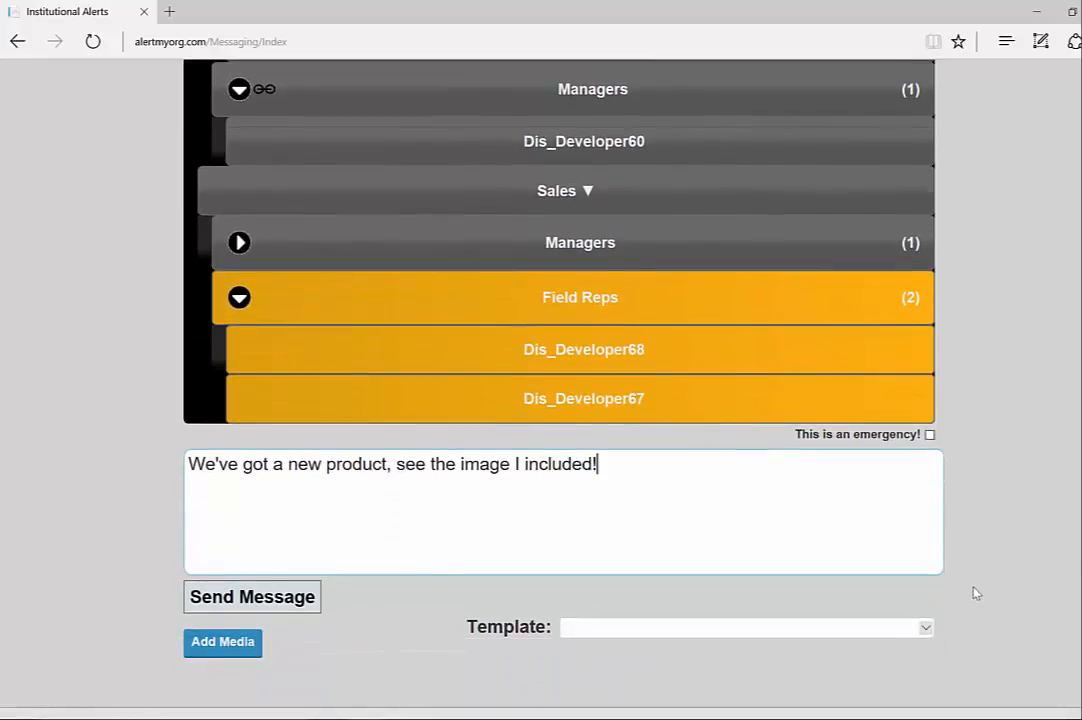
{"action": "left_click", "coordinate": [898, 630]}
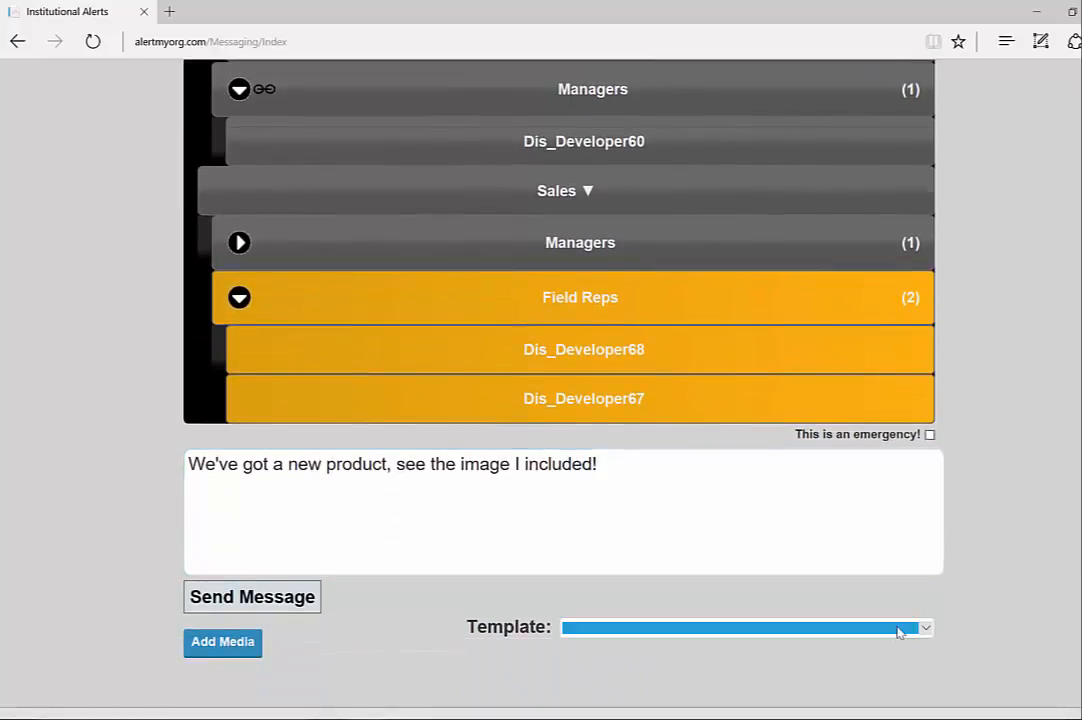
{"action": "left_click", "coordinate": [286, 652]}
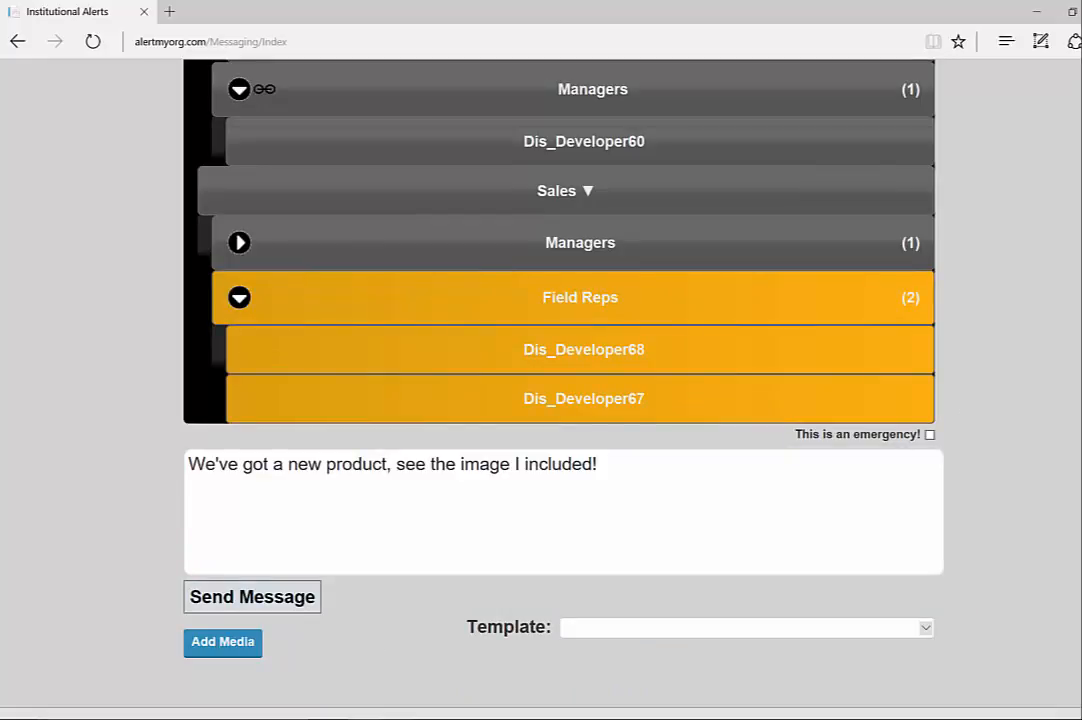
Step: Add the second individual user of the Logistics Drivers role to the message recipients
{"action": "scroll", "coordinate": [560, 400], "scroll_direction": "up", "scroll_amount": 4}
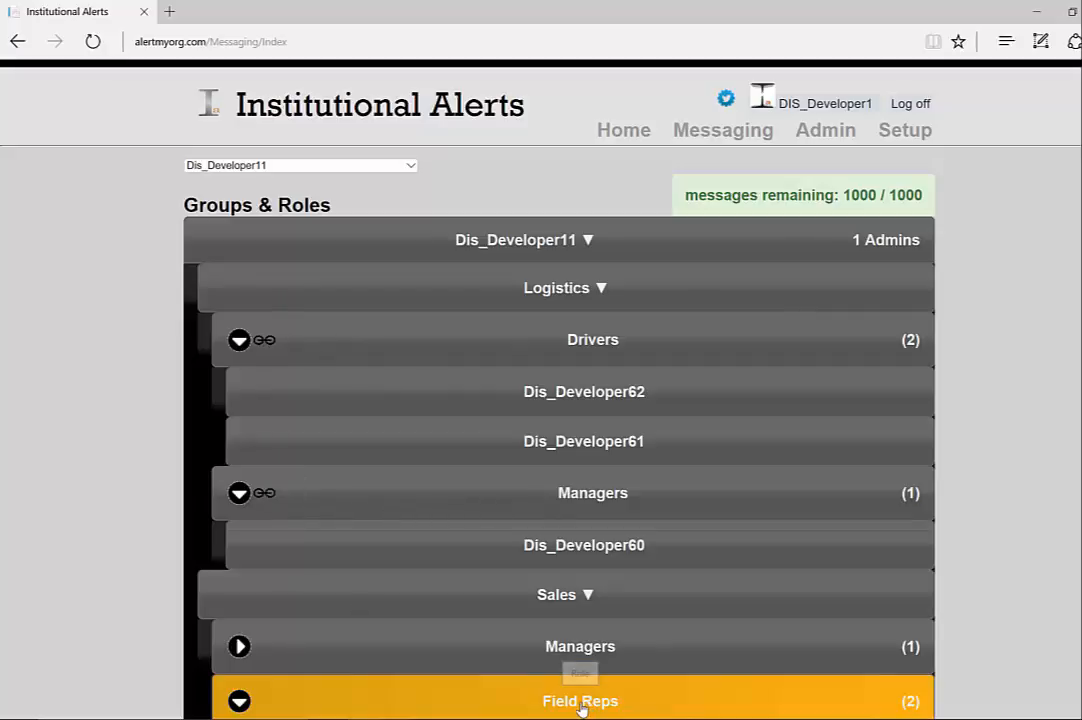
{"action": "left_click", "coordinate": [593, 452]}
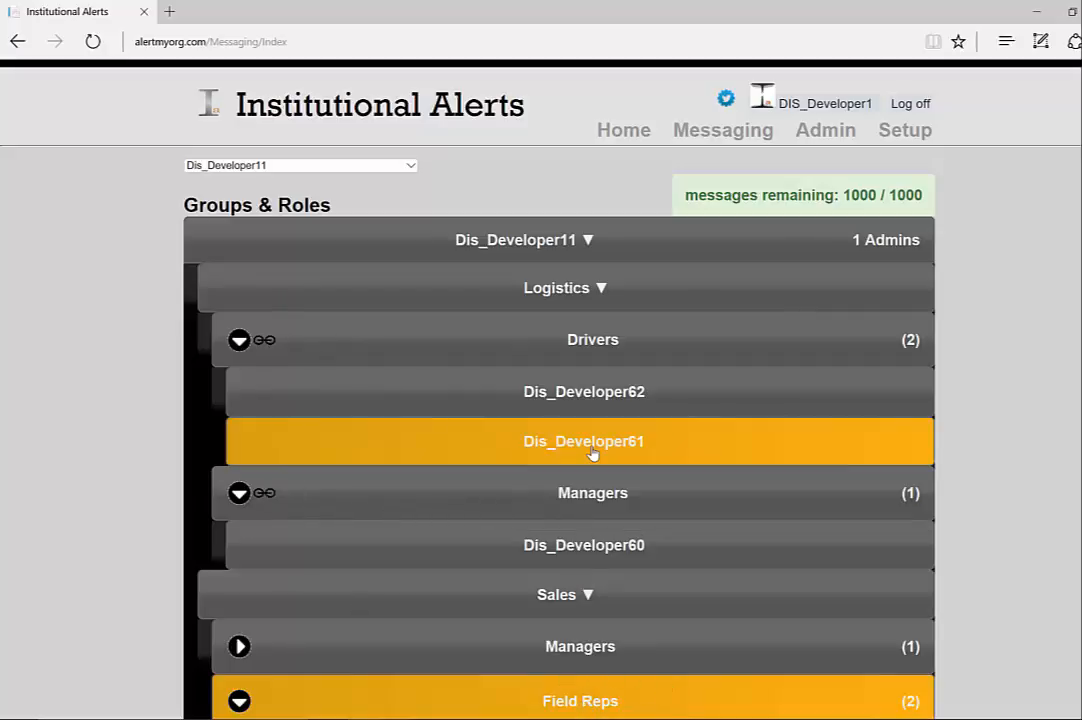